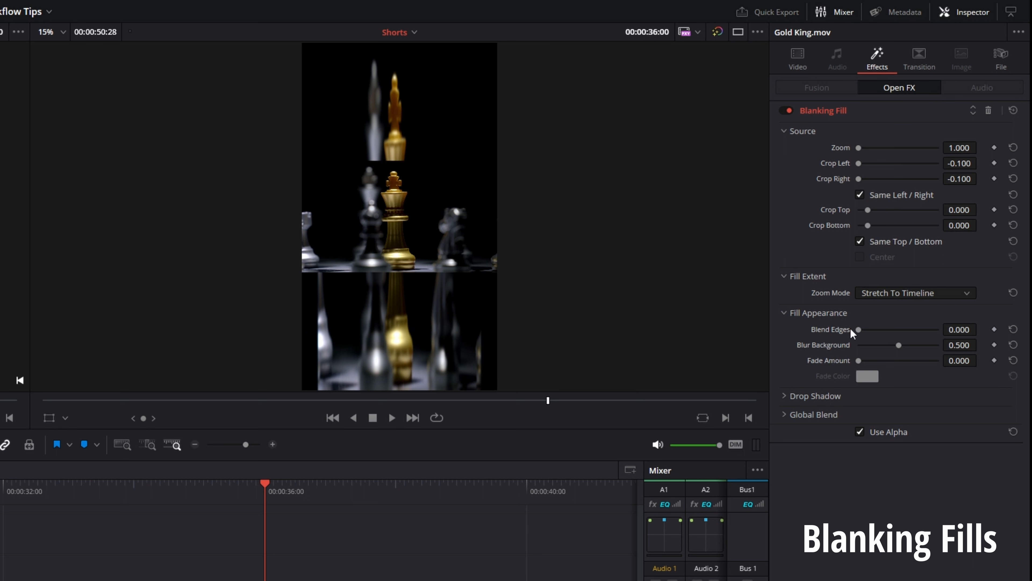
Set the Blanking Fill's Blend Edges to 0.767 and Blur Background to 1.000, keeping Fade Amount at 0.000
left_click_drag(859, 330, 957, 342)
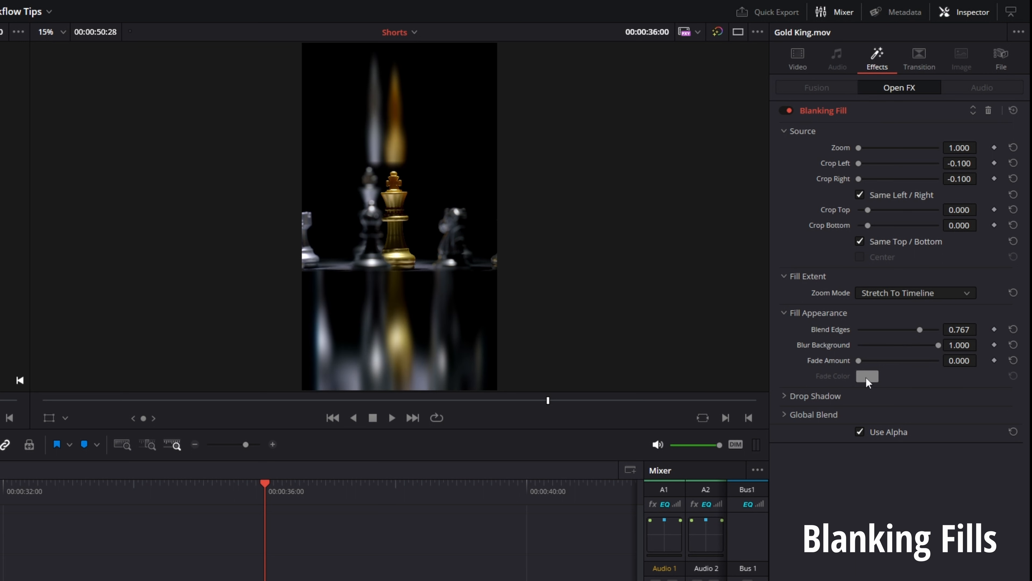
mouse_move(859, 361)
left_mouse_down()
mouse_move(871, 366)
mouse_move(853, 366)
left_mouse_up()
Increase the Gold King.mov clip's Transform zoom to at least 0.420 in both X and Y
left_click(798, 61)
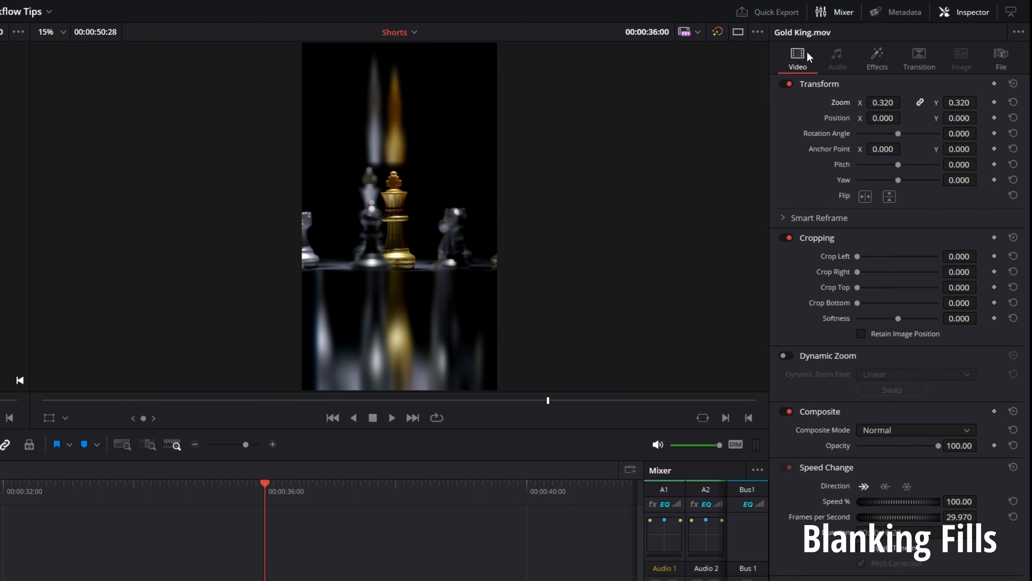
left_click(877, 61)
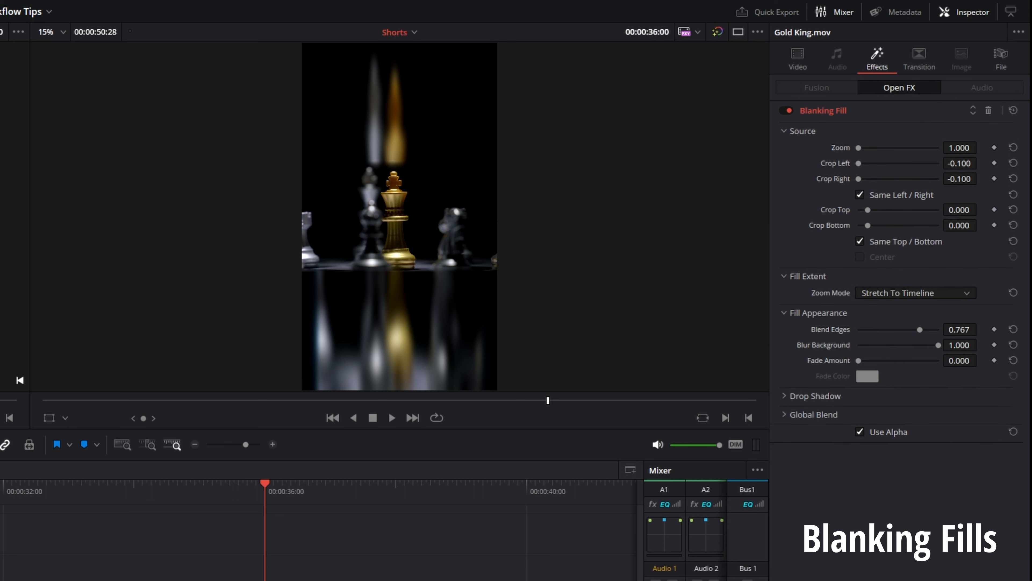
left_click(798, 61)
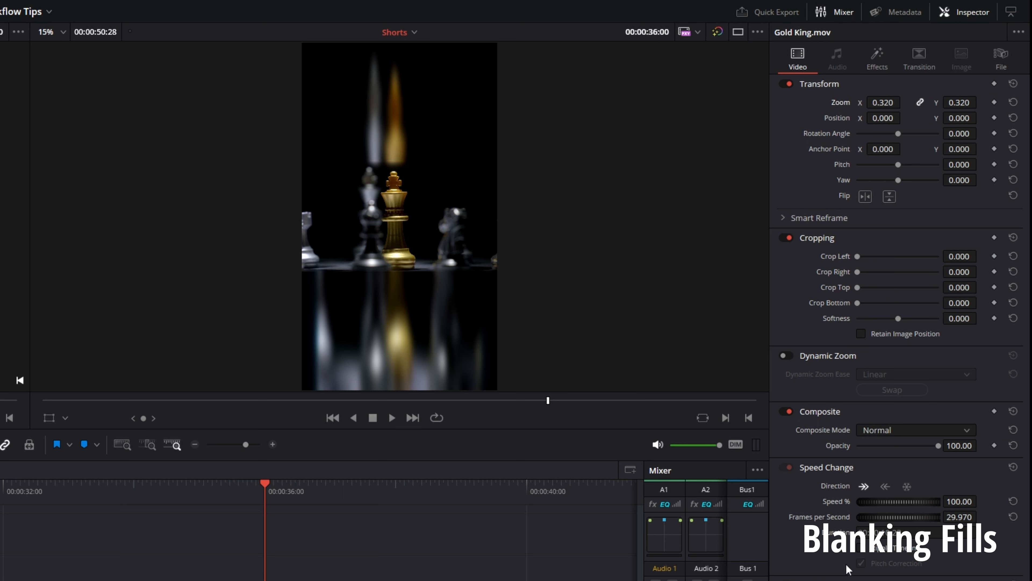
mouse_move(883, 102)
left_mouse_down()
mouse_move(900, 102)
mouse_move(878, 102)
mouse_move(891, 102)
left_mouse_up()
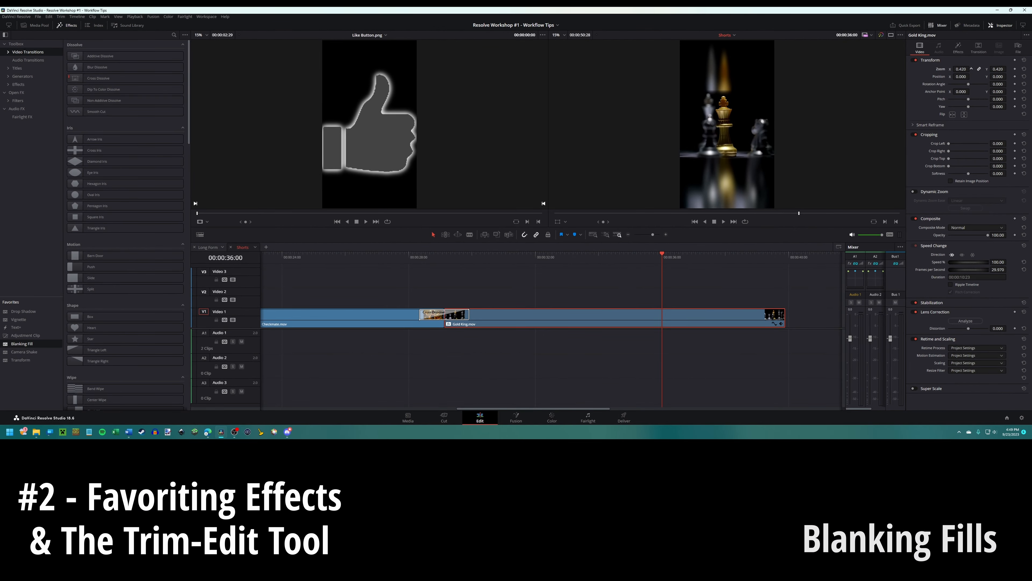
left_click_drag(961, 69, 965, 69)
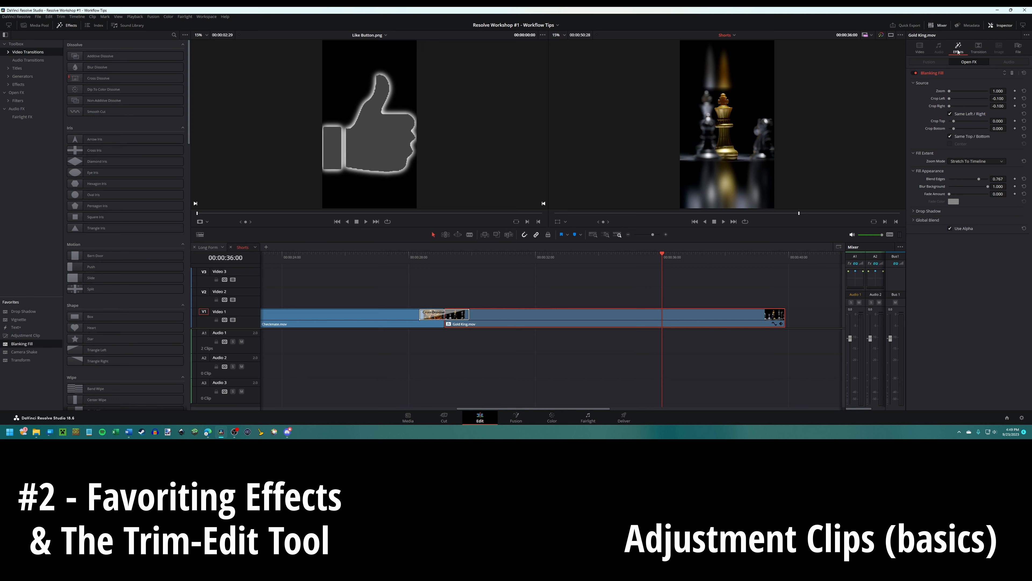
Remove the Blanking Fill effect from Gold King.mov and reset the clip's zoom to 1.000
left_click(1010, 72)
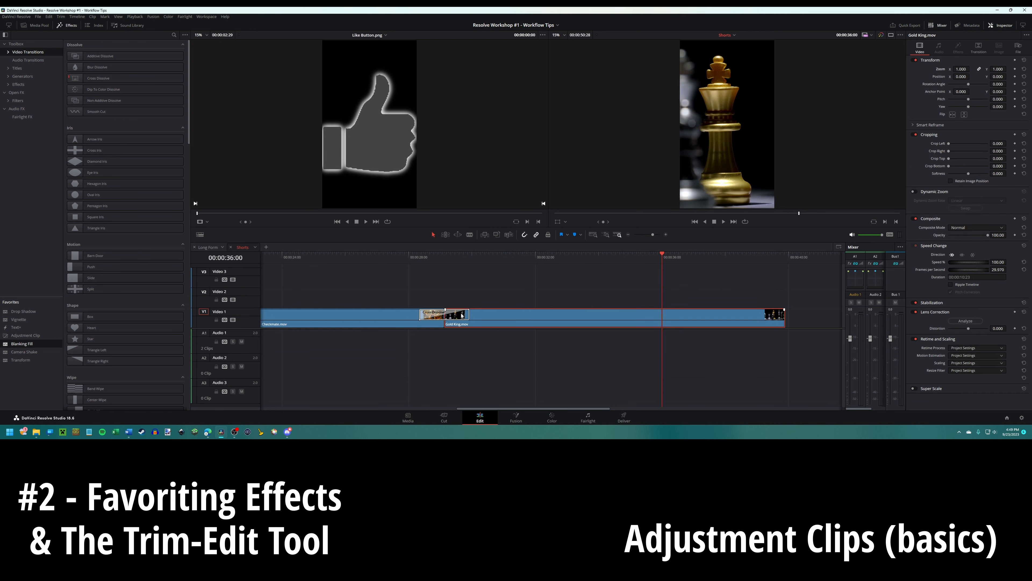
Place an Adjustment Clip on Video 2 above Gold King.mov and add a marker at 00:00:33:11 spanning its length
left_click_drag(25, 335, 579, 302)
left_click(671, 300)
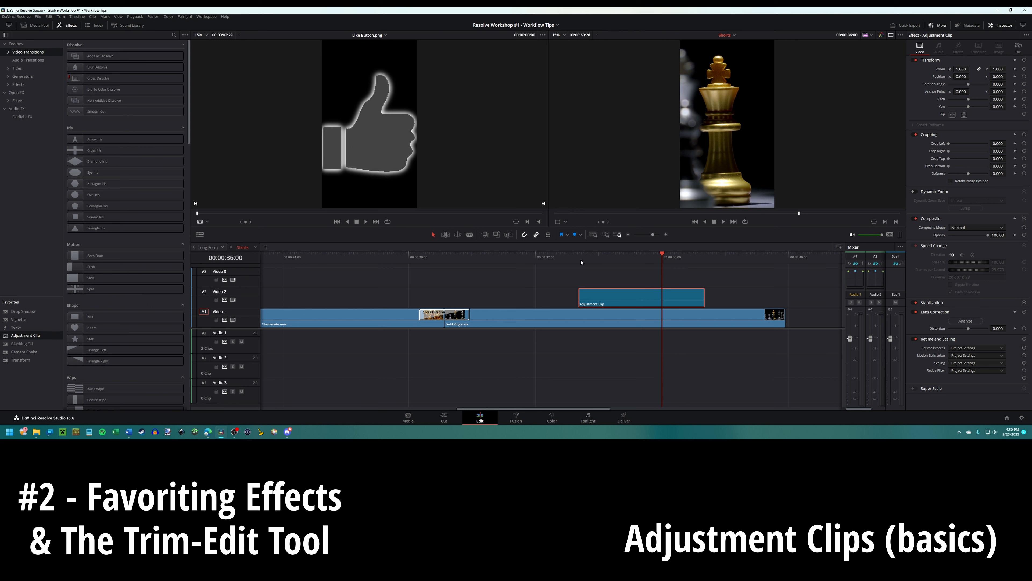
mouse_move(581, 262)
left_mouse_down()
mouse_move(708, 261)
mouse_move(577, 269)
left_mouse_up()
key("m")
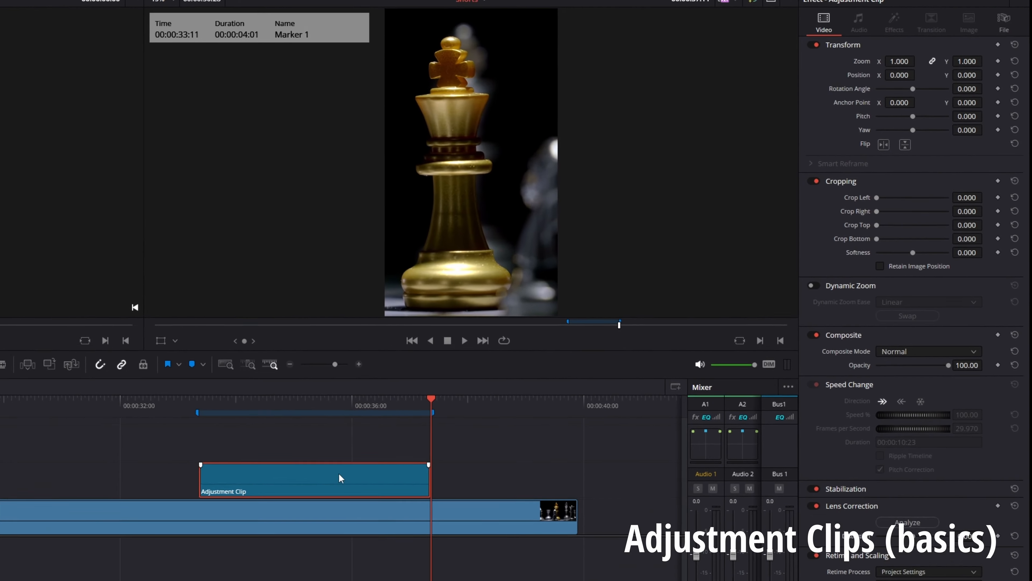
Set the adjustment clip's zoom to 1.610 and its position to X 230, Y -847
left_click(659, 294)
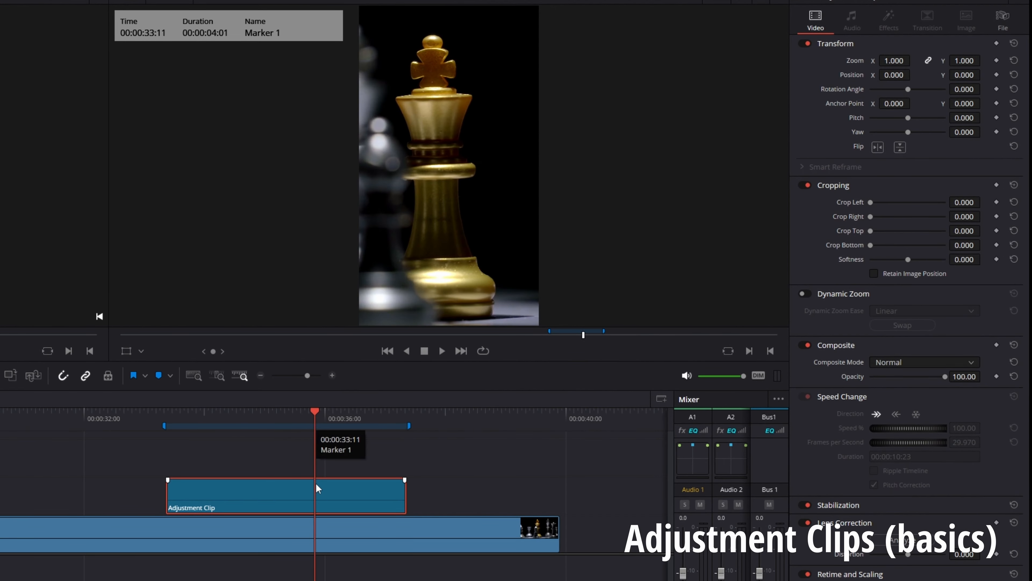
left_click_drag(893, 60, 988, 74)
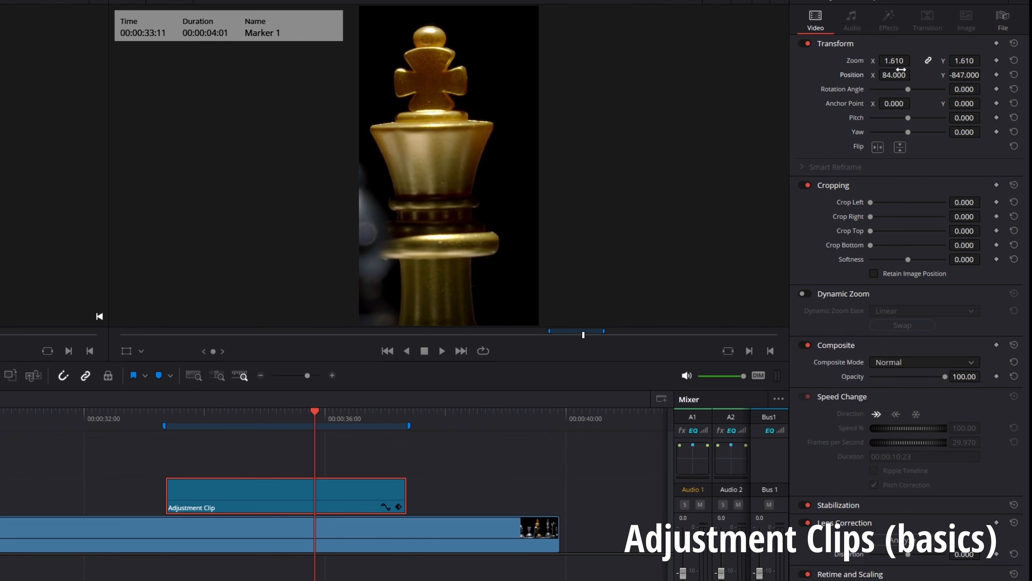
left_click_drag(894, 75, 919, 75)
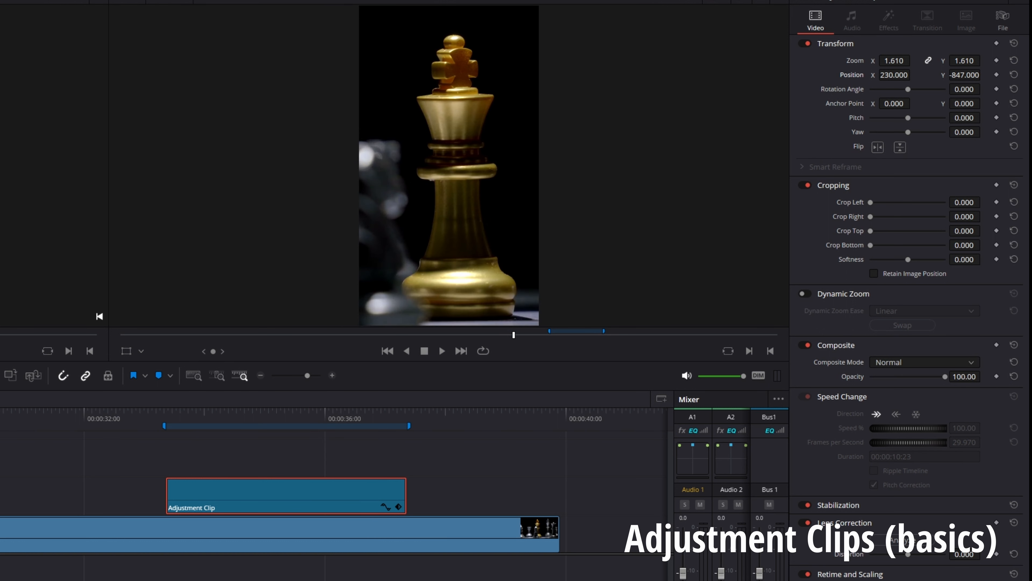
Play back the reframed section under the adjustment clip and reset the clip's zoom and position to their defaults
key("space")
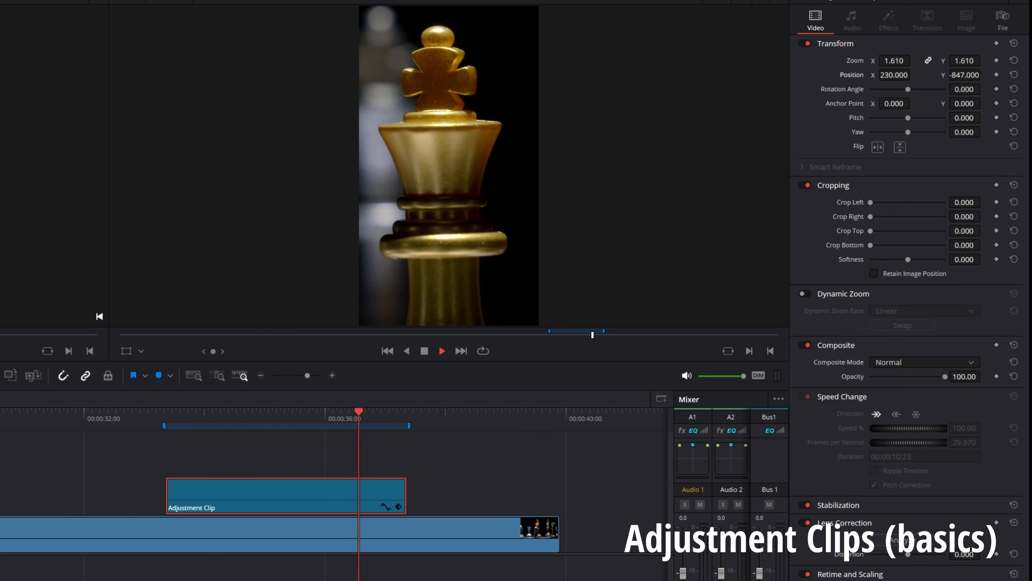
key("space")
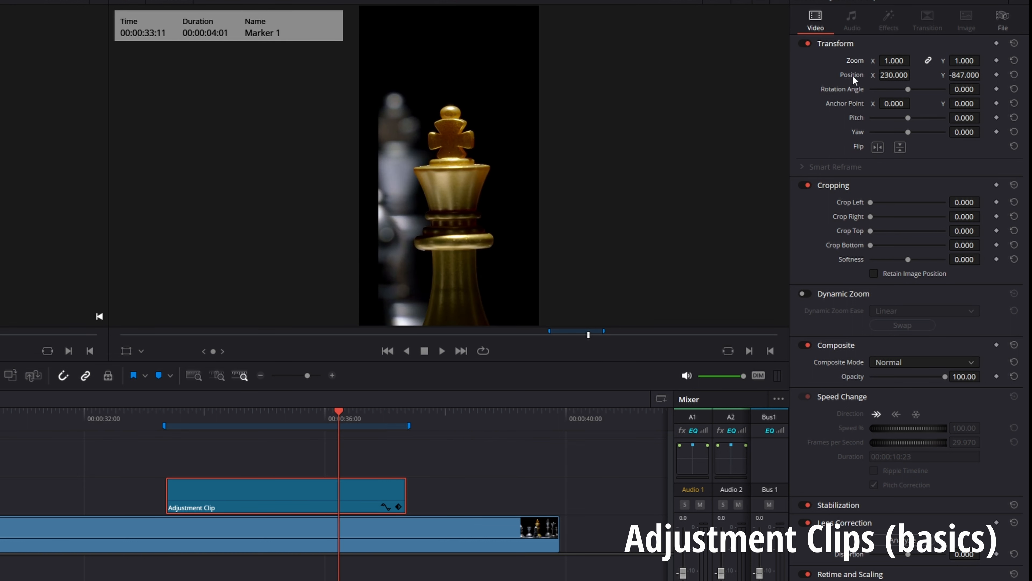
double_click(852, 75)
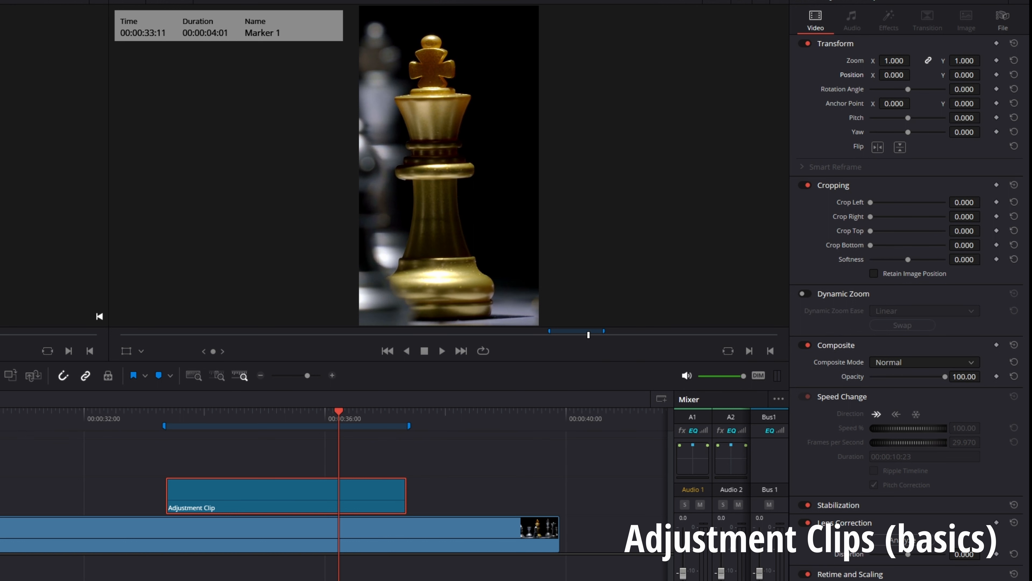
Apply Gaussian Blur to the adjustment clip with horizontal and vertical strength 0.530, and play the timeline across it
left_click_drag(2, 346, 302, 486)
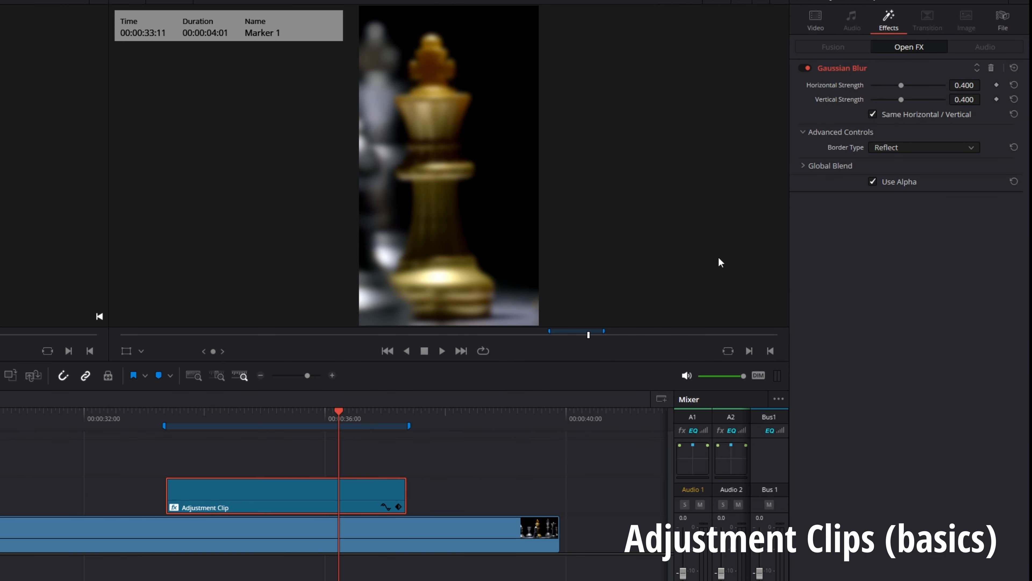
left_click_drag(966, 87, 1007, 84)
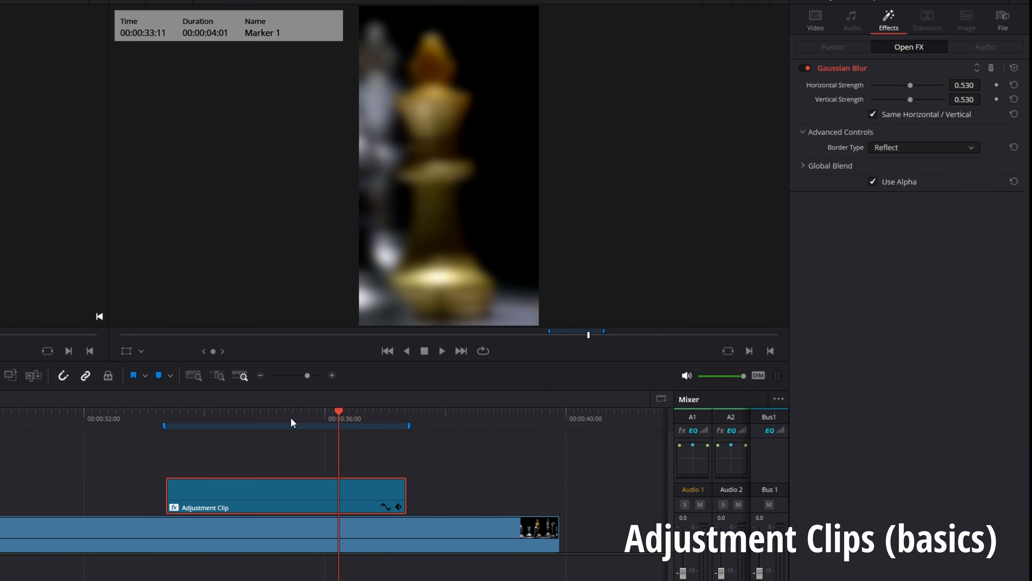
left_click(142, 415)
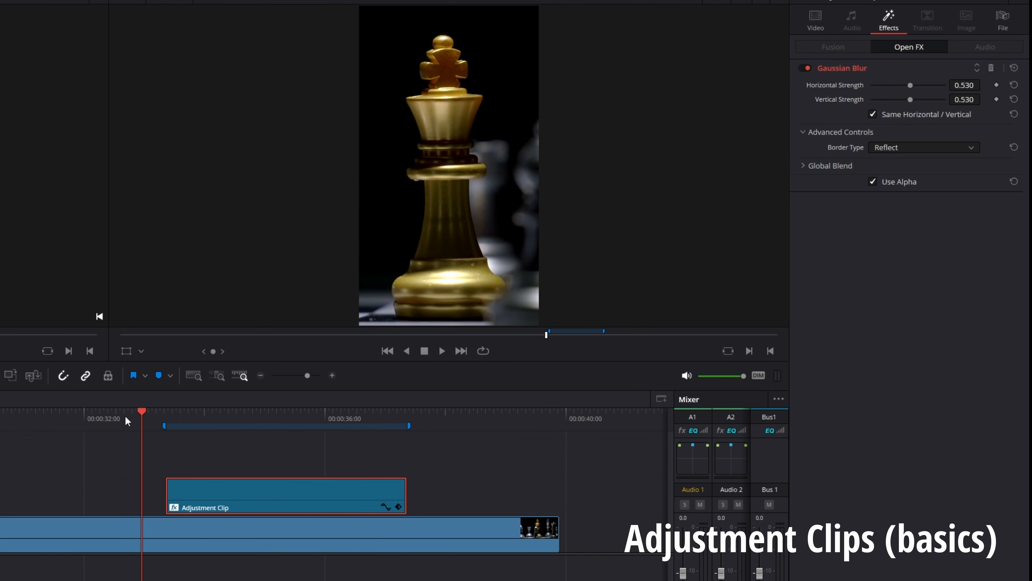
left_click_drag(129, 417, 66, 421)
key("space")
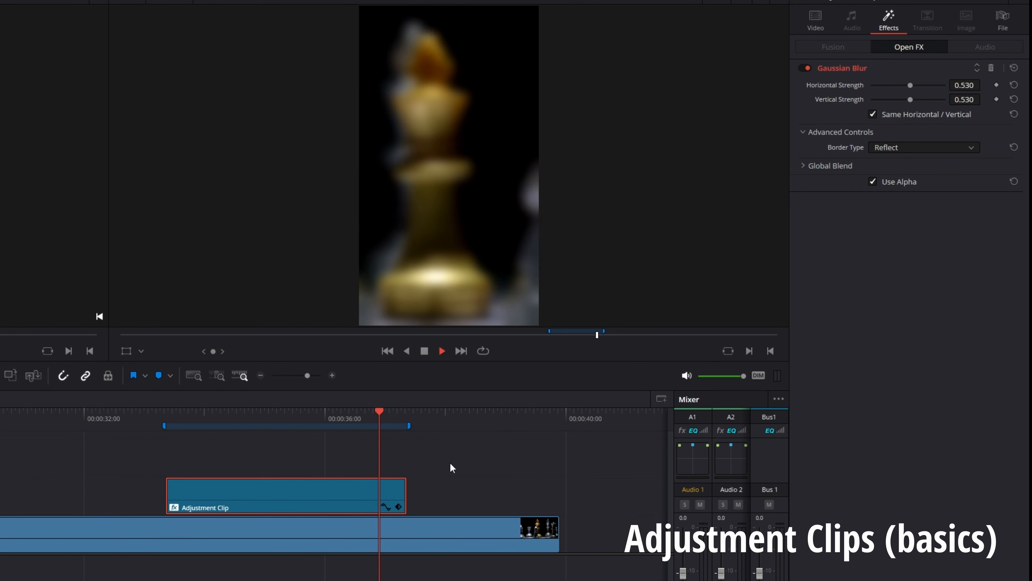
Trim the adjustment clip's end back to about 00:00:35 and play the timeline across the shortened clip
left_click(406, 492)
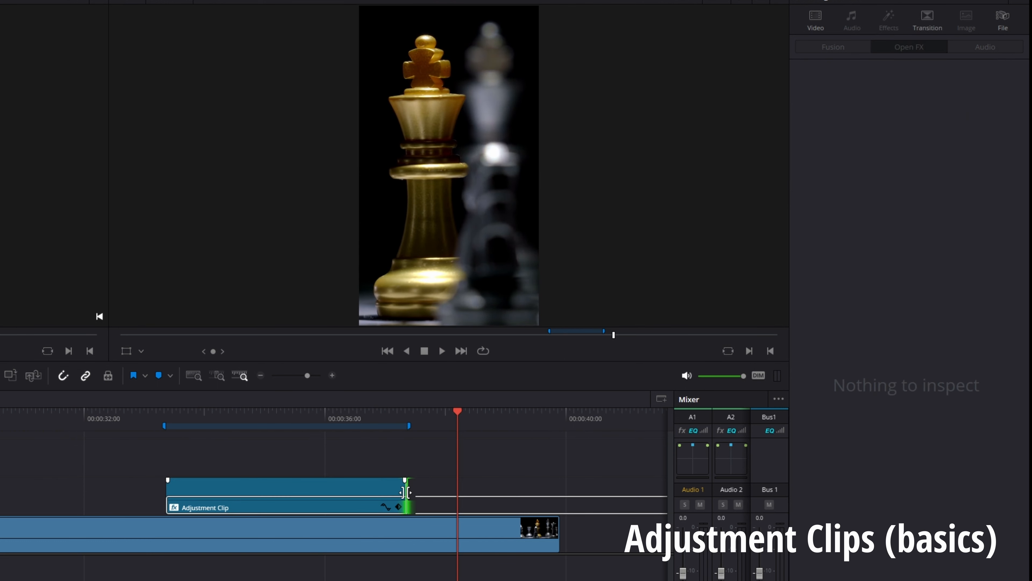
left_click_drag(407, 492, 276, 492)
left_click(144, 414)
key("space")
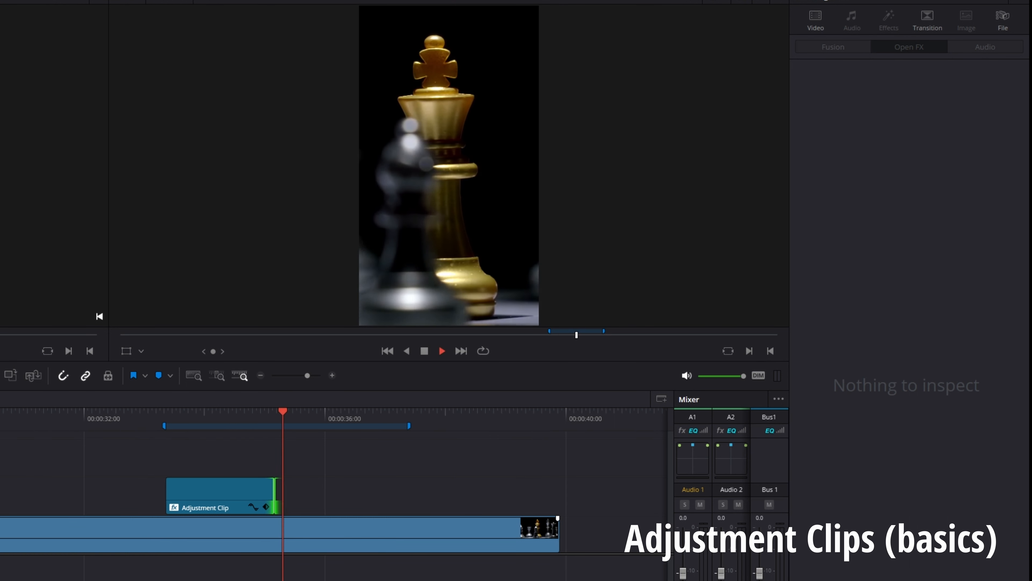
key("space")
Restore the adjustment clip to its full length without the Gaussian Blur, with the playhead at its start
left_click(207, 488)
left_click_drag(206, 488, 167, 578)
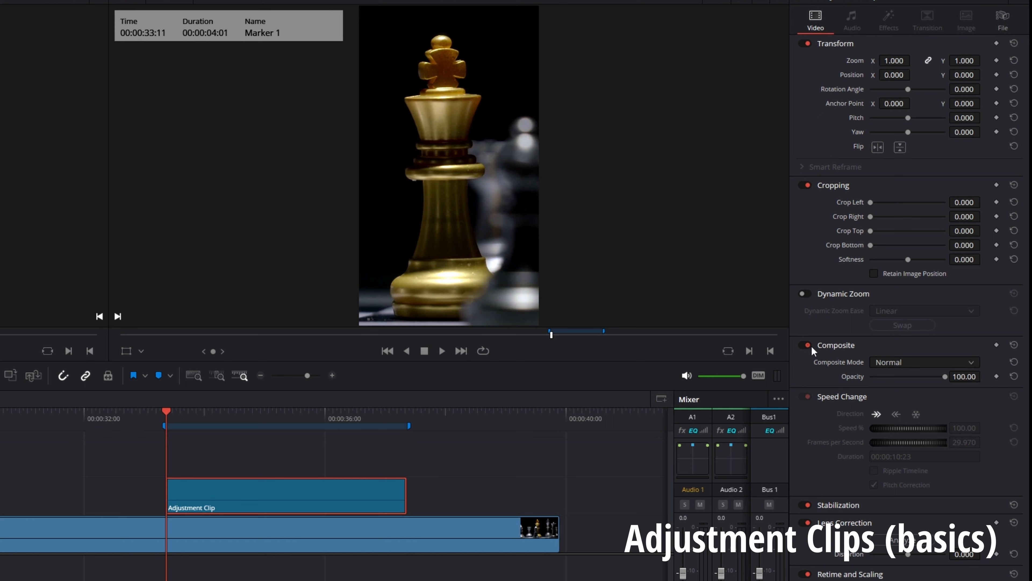
Enable Dynamic Zoom on the adjustment clip and swap its start and end frames so the shot zooms in
left_click(235, 464)
left_click(223, 494)
left_click(804, 294)
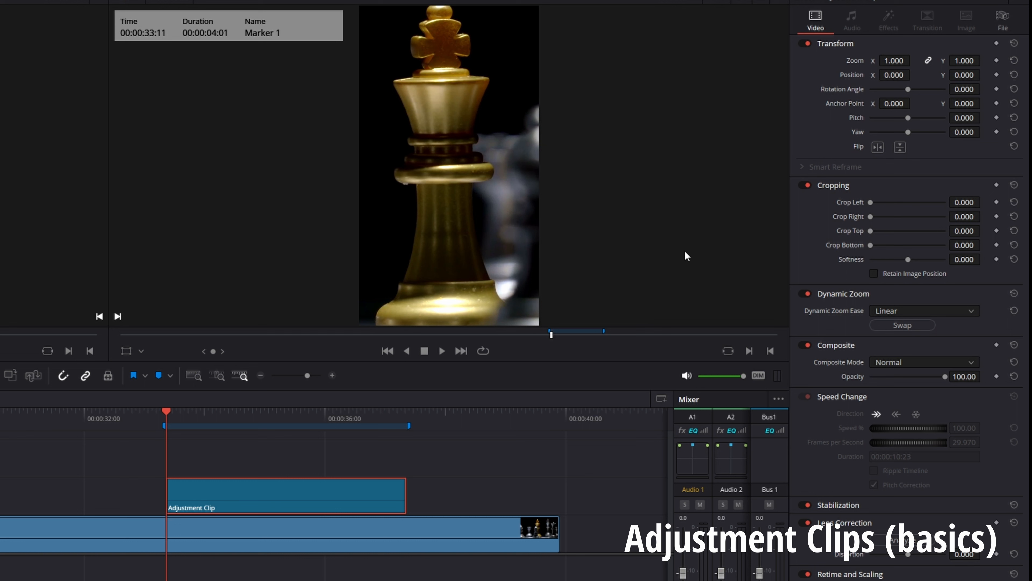
left_click(903, 326)
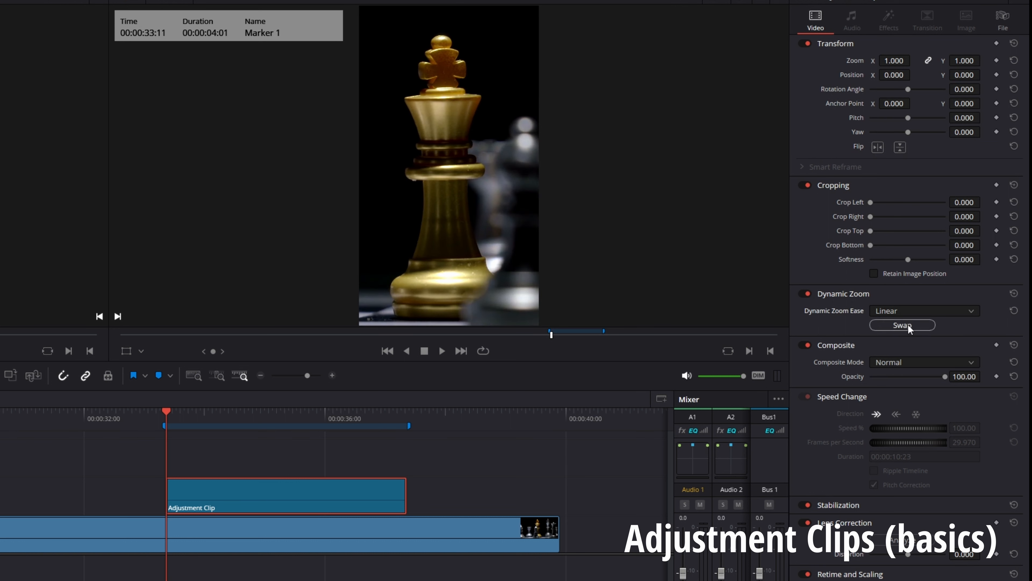
Show the Dynamic Zoom overlay for the adjustment clip in the timeline viewer
left_click(141, 352)
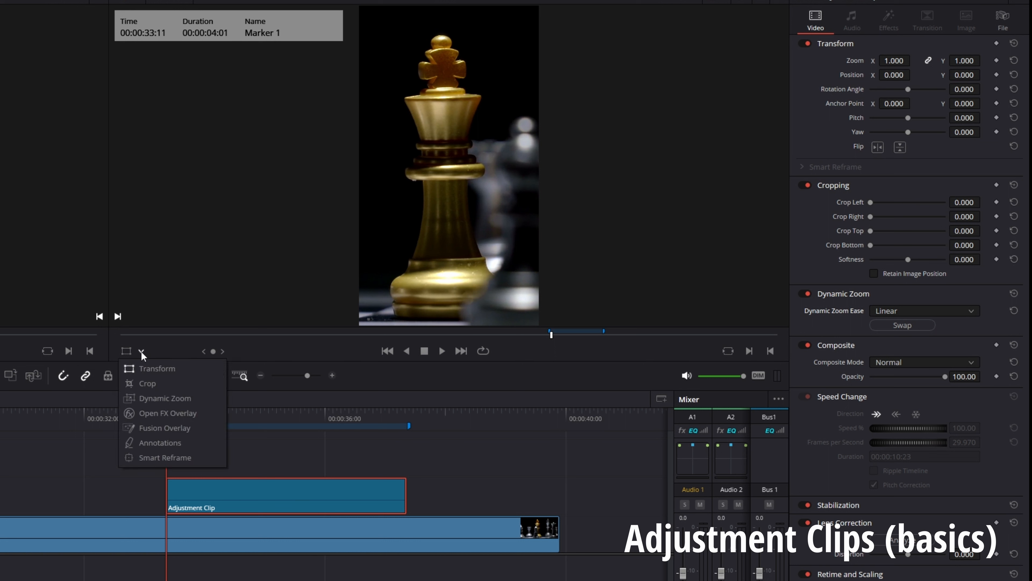
left_click(141, 351)
left_click(141, 352)
left_click(141, 352)
left_click(142, 351)
left_click(157, 369)
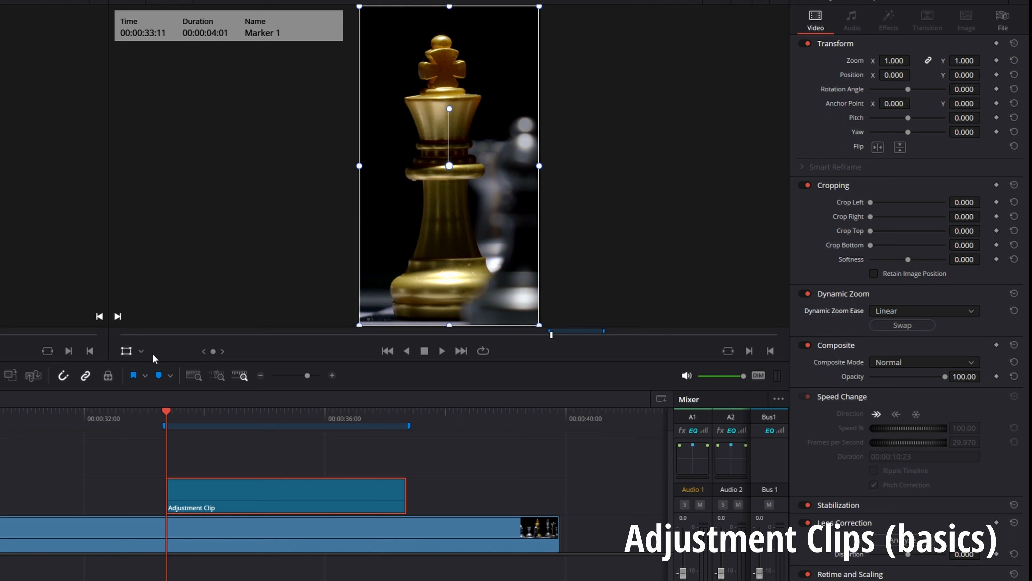
left_click(141, 352)
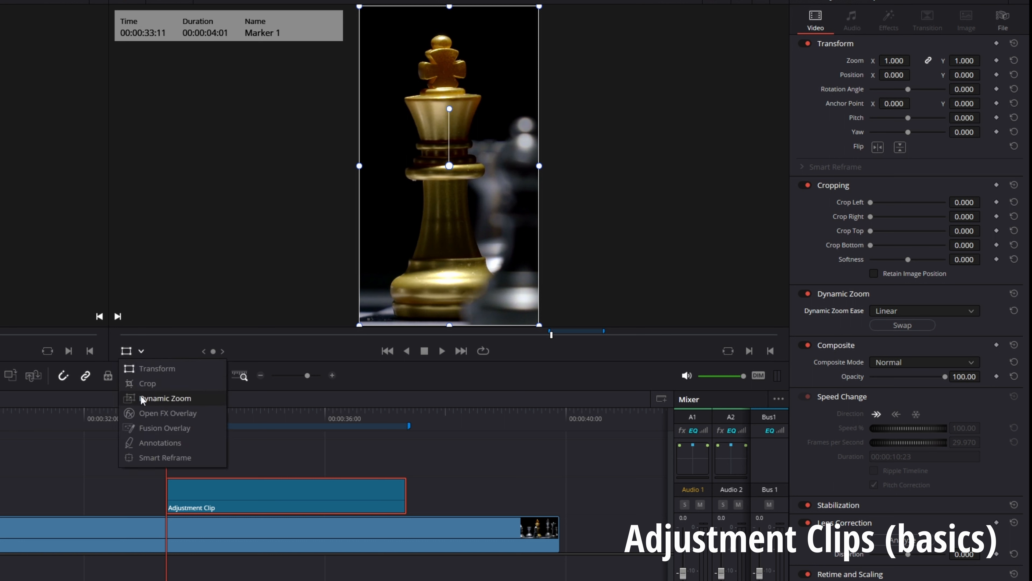
left_click(160, 398)
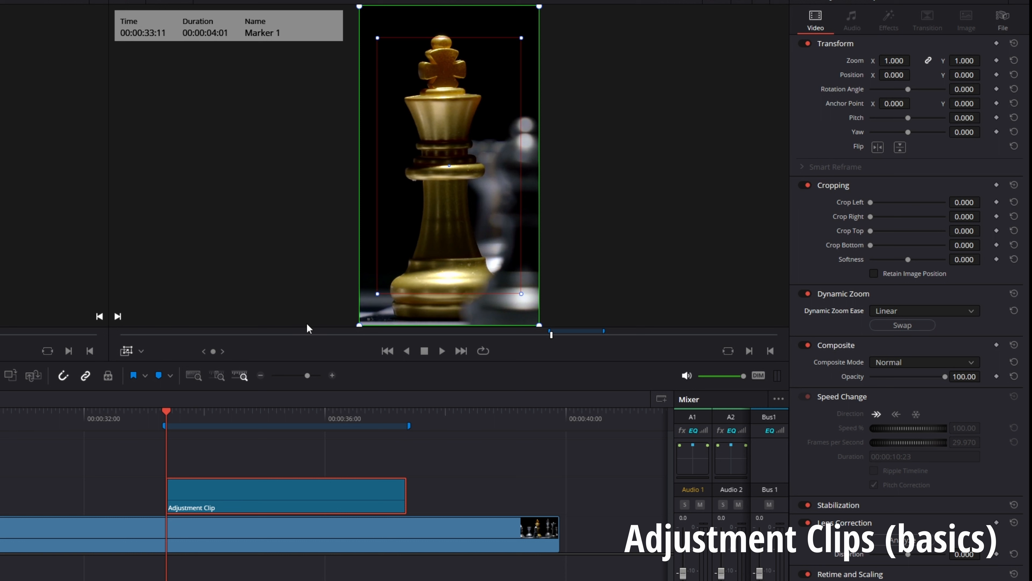
Swap the Dynamic Zoom start and end frames back and forth, ending with the same zoom-in direction
left_click(902, 325)
left_click(902, 325)
left_click(902, 325)
left_click(903, 325)
Enlarge the red Dynamic Zoom end frame to nearly fill the picture and play back the subtle zoom
left_click_drag(378, 39, 367, 20)
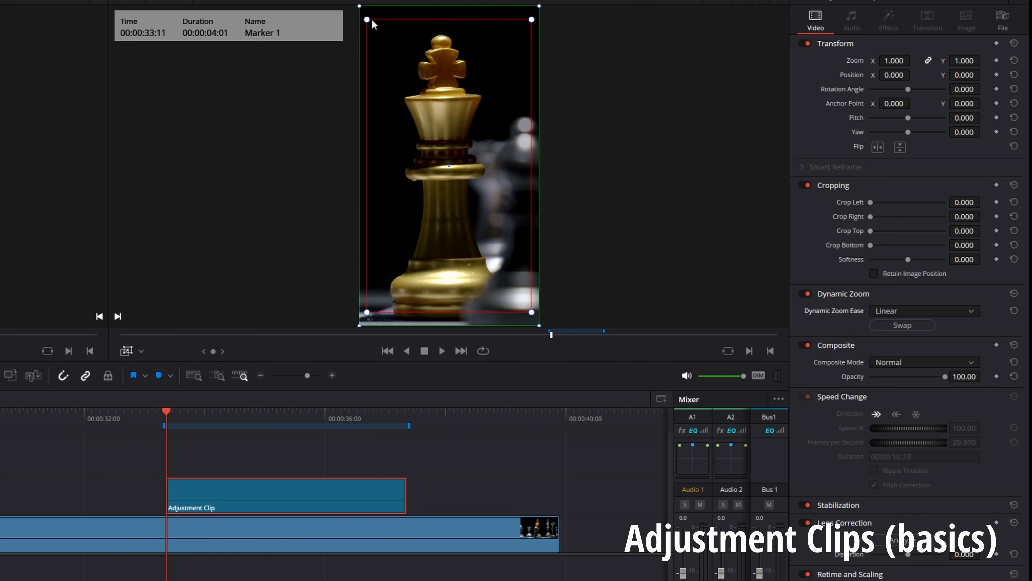
left_click(128, 419)
key("space")
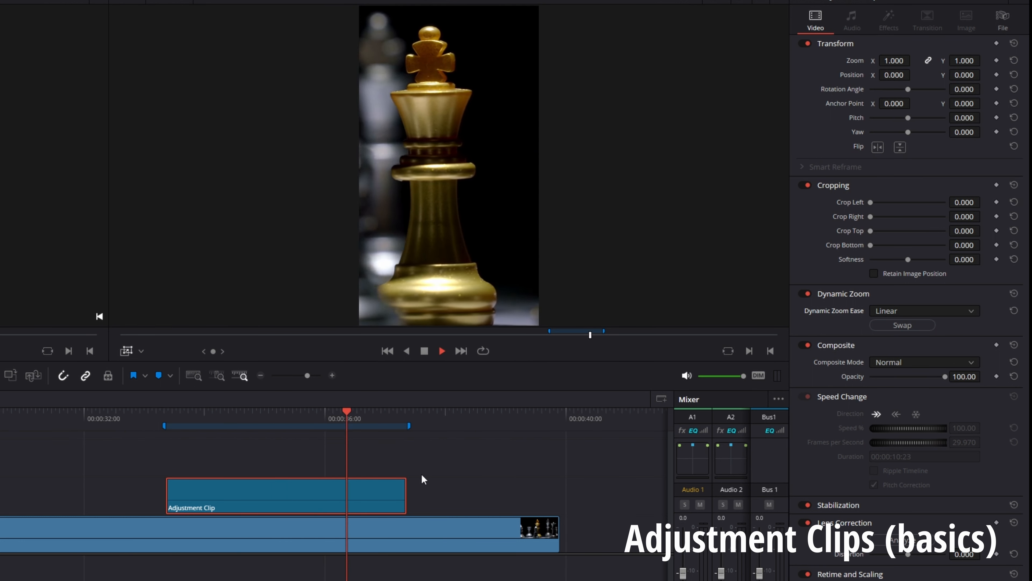
key("space")
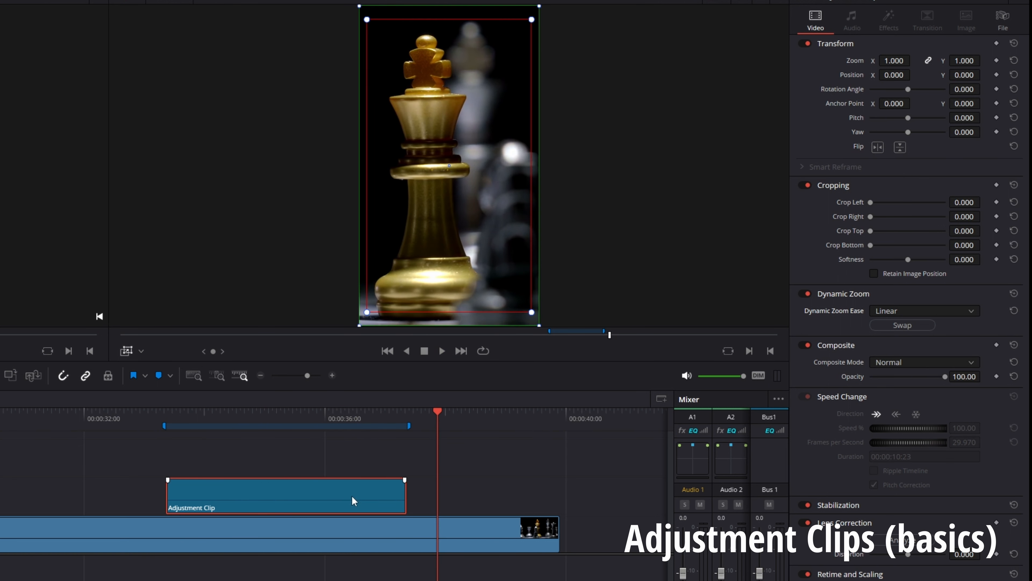
Shrink the red Dynamic Zoom end frame and position it tightly around the upper half of the gold king
left_click(370, 416)
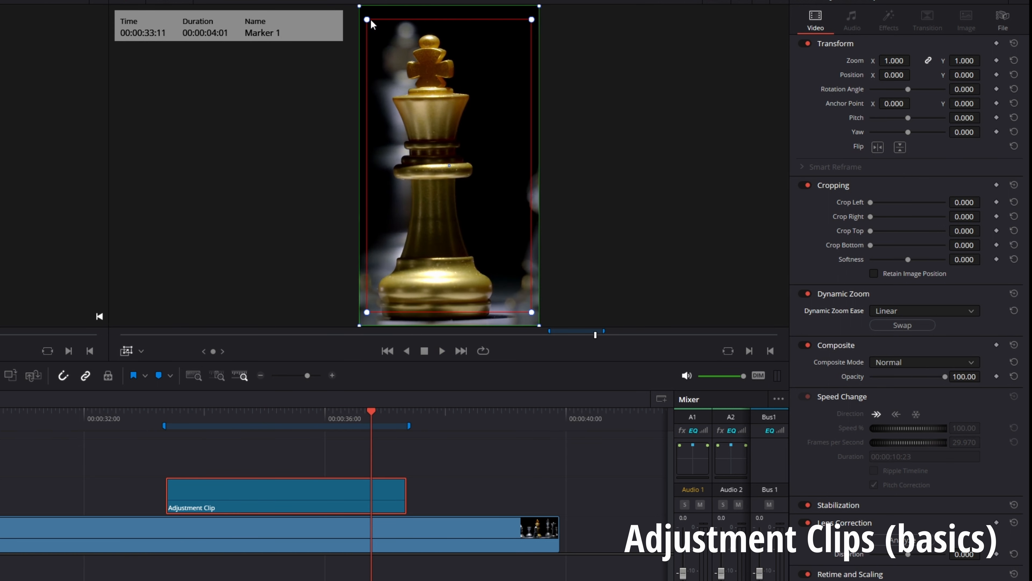
left_click_drag(367, 19, 424, 56)
left_click_drag(398, 24, 403, 30)
Play the timeline across the adjustment clip to review the stronger zoom, and return the playhead to the clip's middle
left_click_drag(147, 414, 78, 415)
key("space")
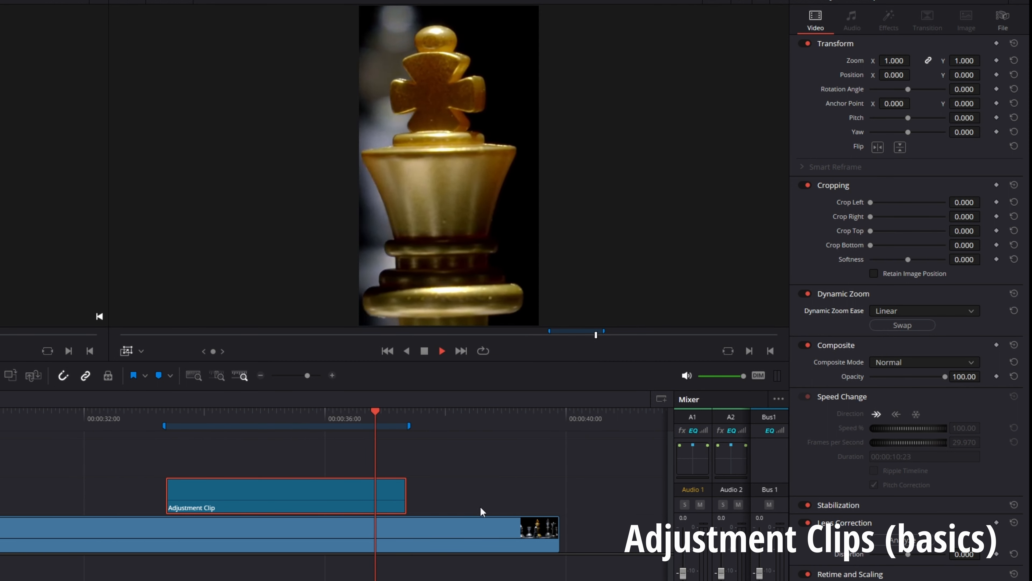
key("space")
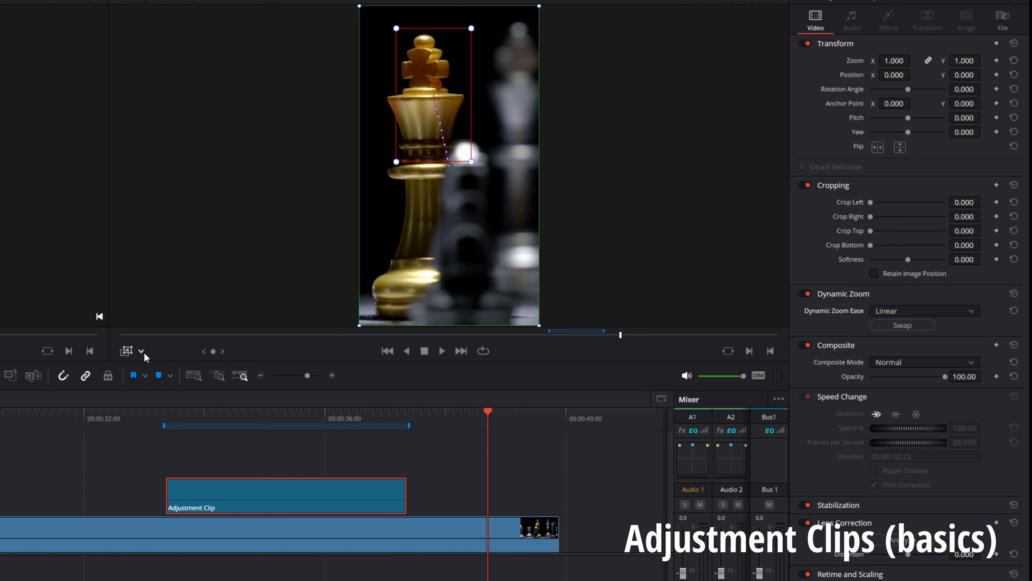
left_click_drag(289, 416, 315, 418)
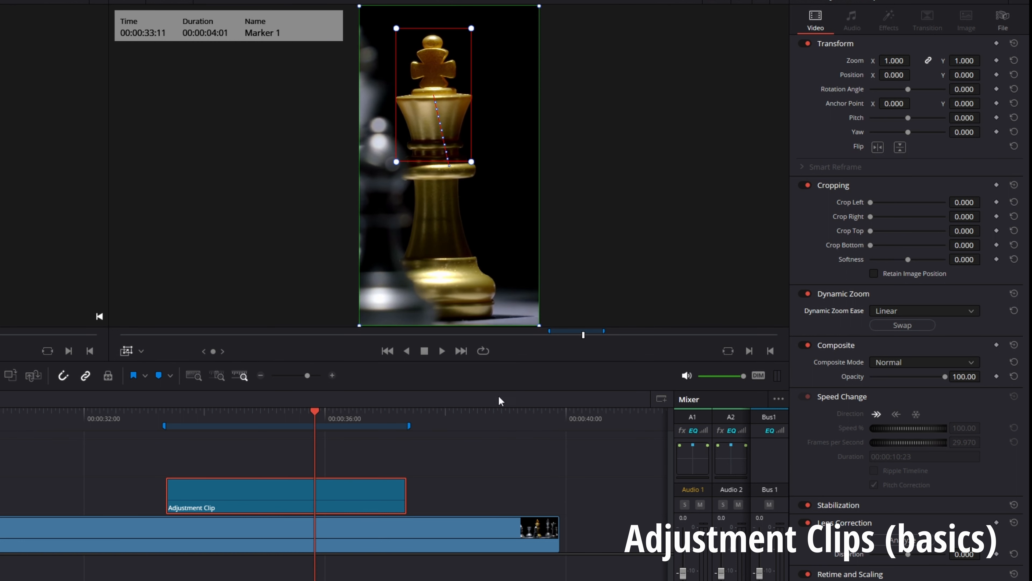
Disable Dynamic Zoom on the adjustment clip and turn off the zoom frame overlay in the timeline viewer
left_click(806, 294)
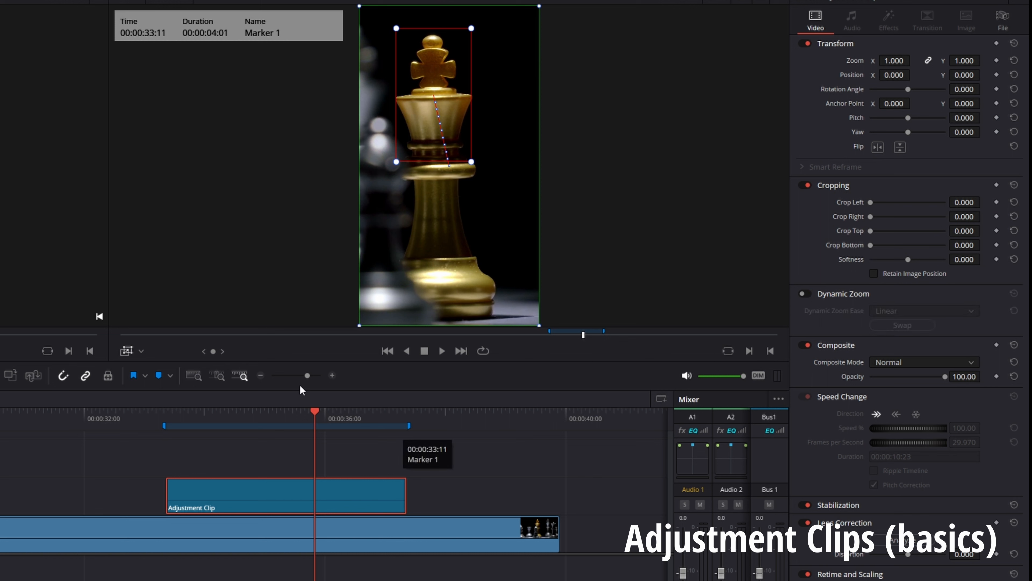
left_click(127, 350)
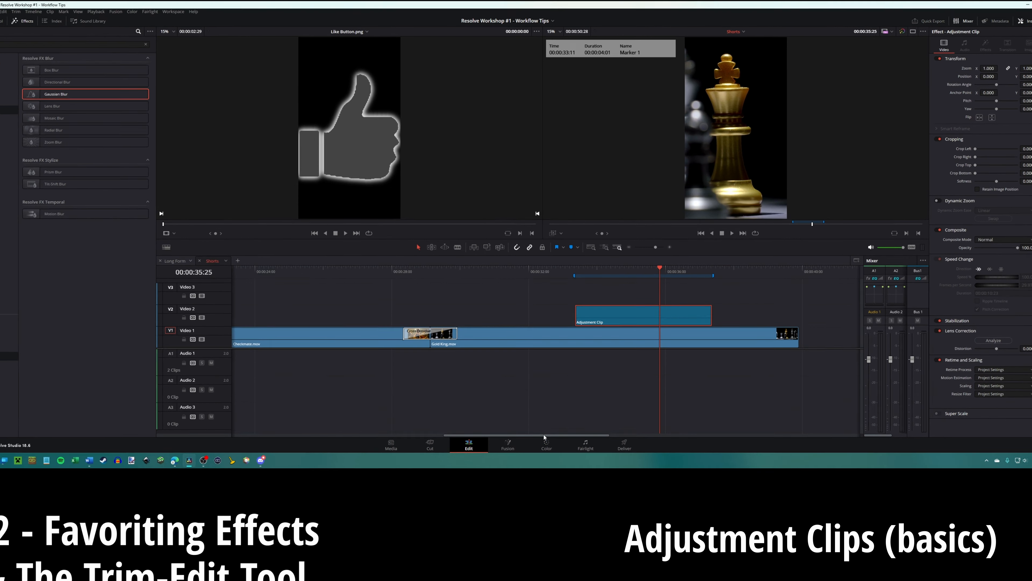
Grade the adjustment clip black and white by setting its saturation to 0 on the Color page, and return to the Edit page
left_click(552, 418)
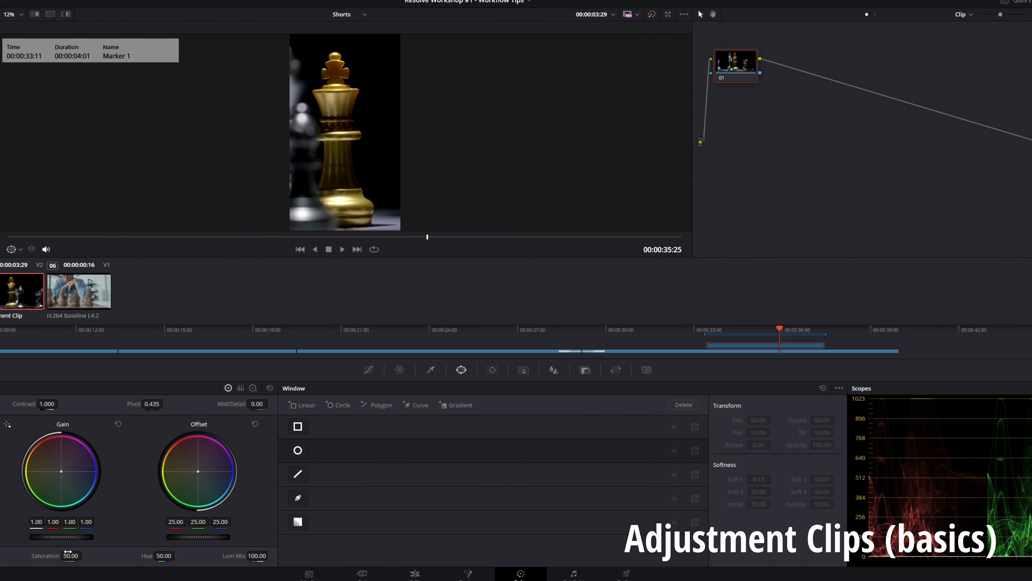
left_click_drag(70, 556, 2, 557)
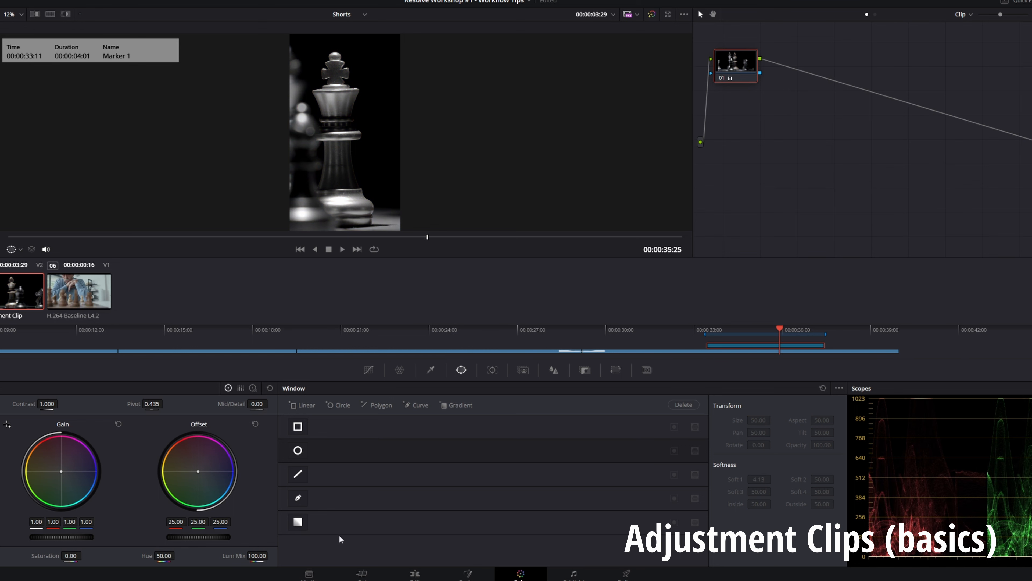
left_click(418, 576)
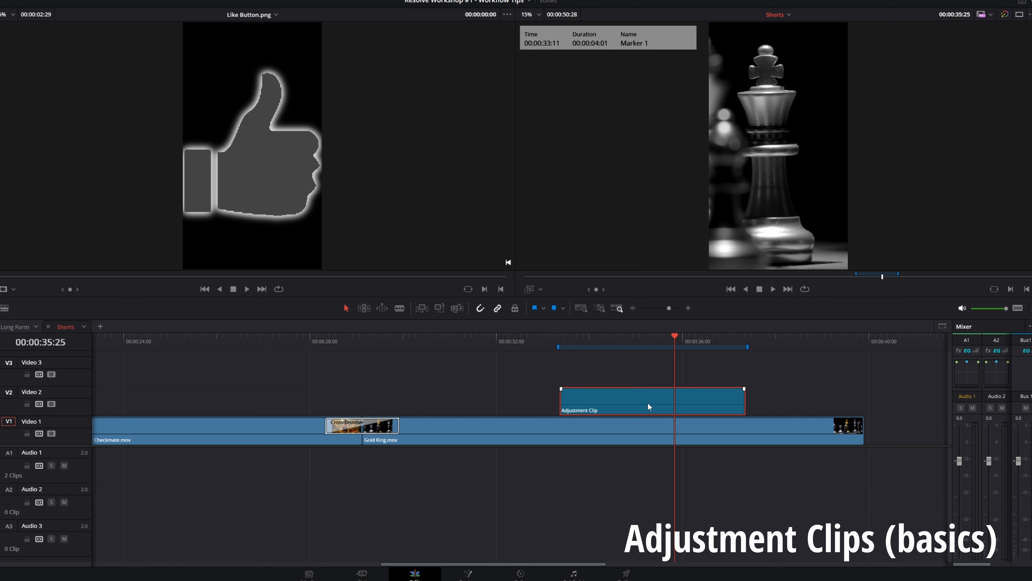
Toggle the adjustment clip and the Gold King.mov clip beneath it off and on to compare the picture
mouse_move(622, 396)
left_mouse_down()
mouse_move(658, 399)
mouse_move(613, 400)
left_mouse_up()
left_click(623, 439)
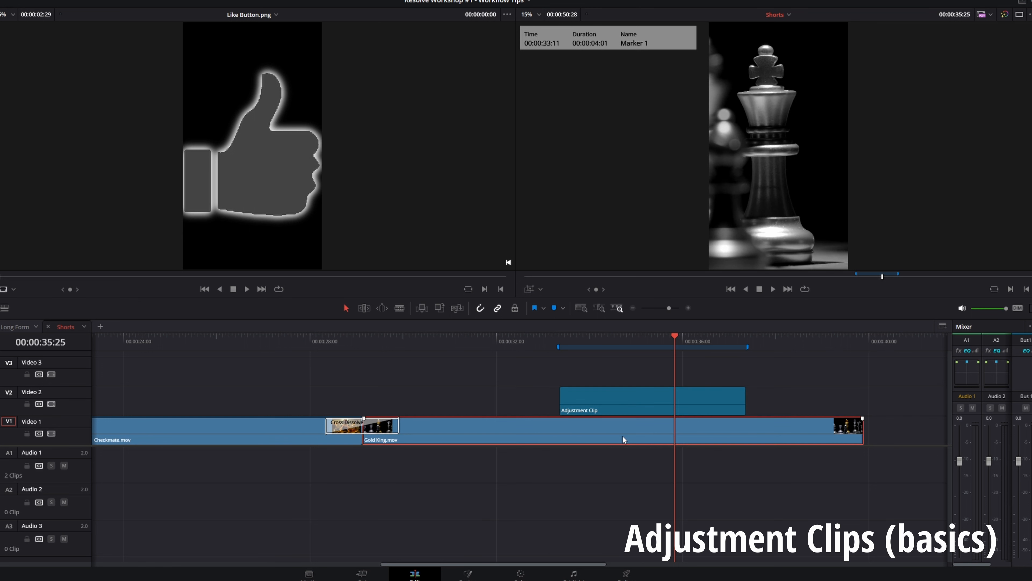
left_click(602, 399)
key("d")
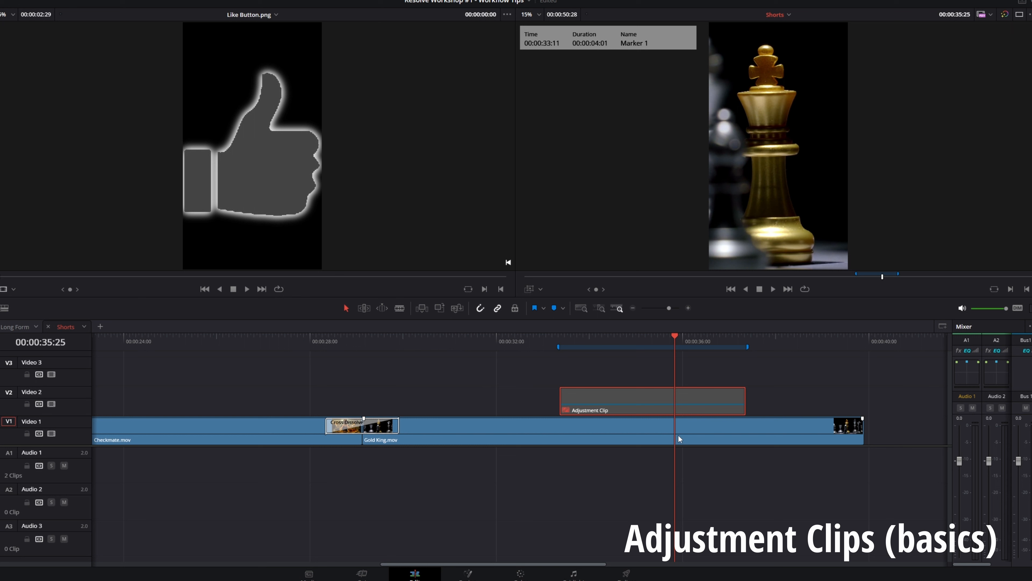
key("d")
key("d")
left_click(680, 431)
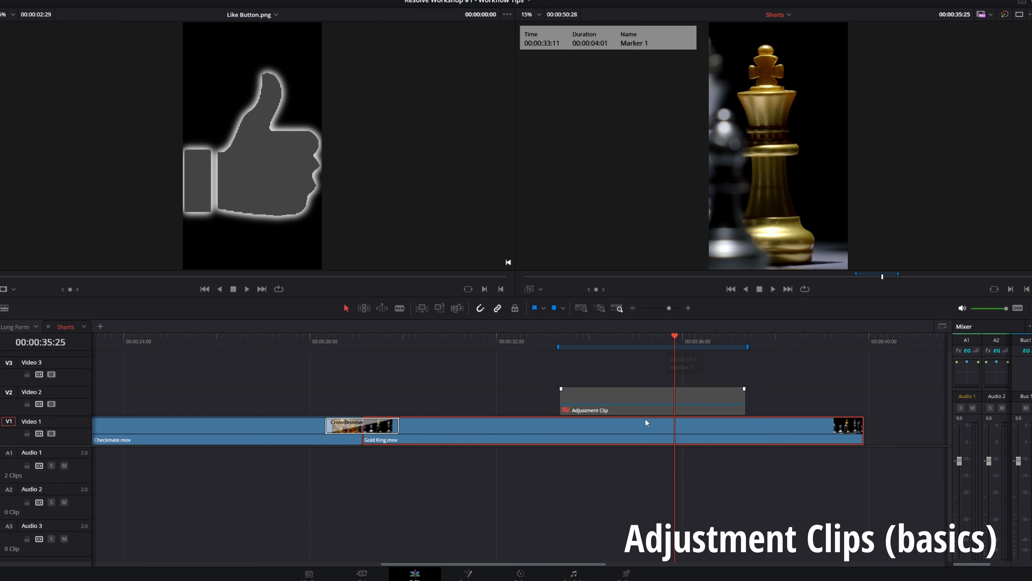
key("d")
key("d")
Try placing the adjustment clip directly on Video 1 over Gold King.mov, and undo the move
left_click_drag(652, 398, 533, 427)
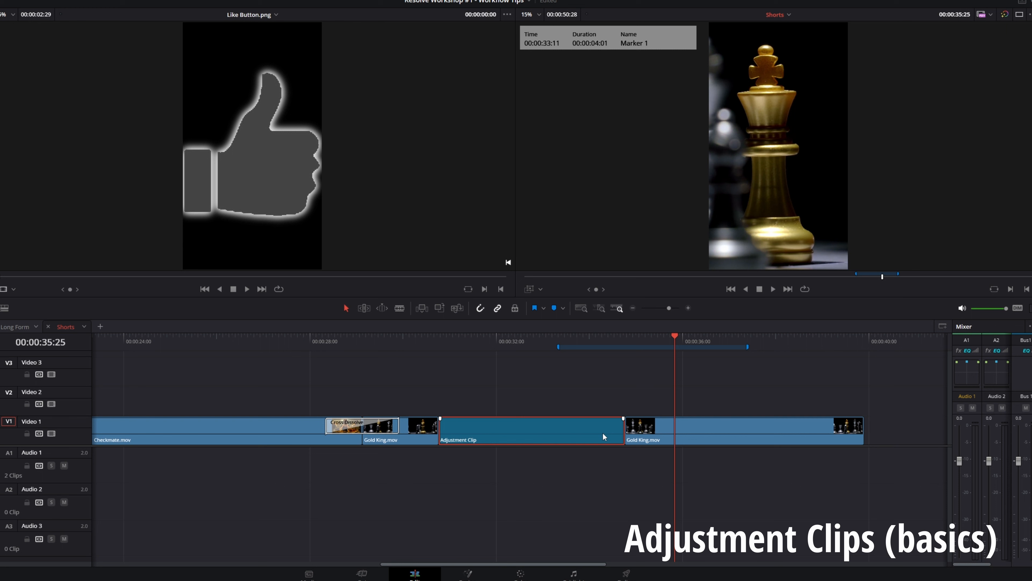
key("ctrl+z")
mouse_move(640, 403)
left_mouse_down()
mouse_move(544, 391)
mouse_move(640, 395)
left_mouse_up()
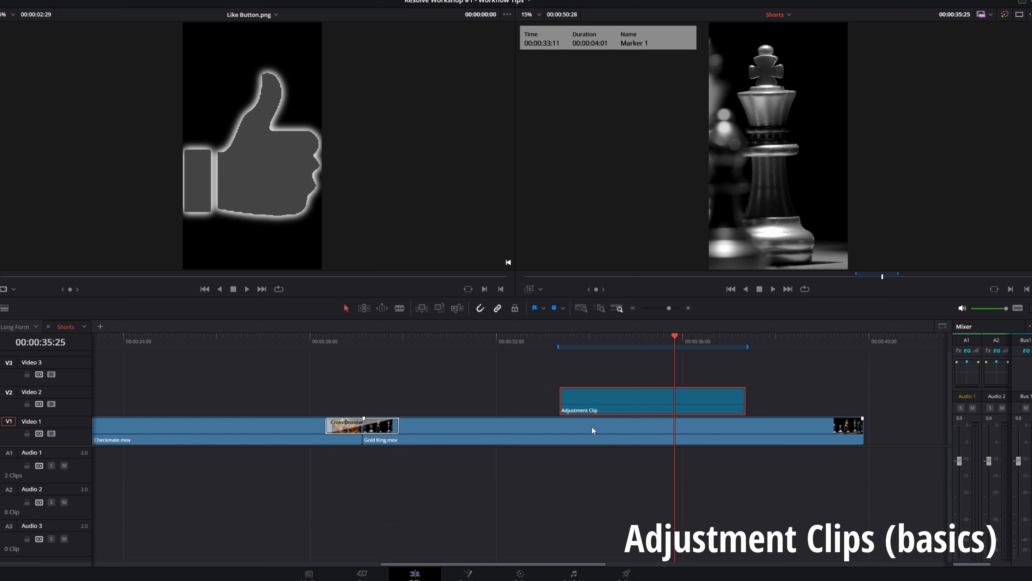
Set the adjustment clip's clip color to Lime
right_click(597, 412)
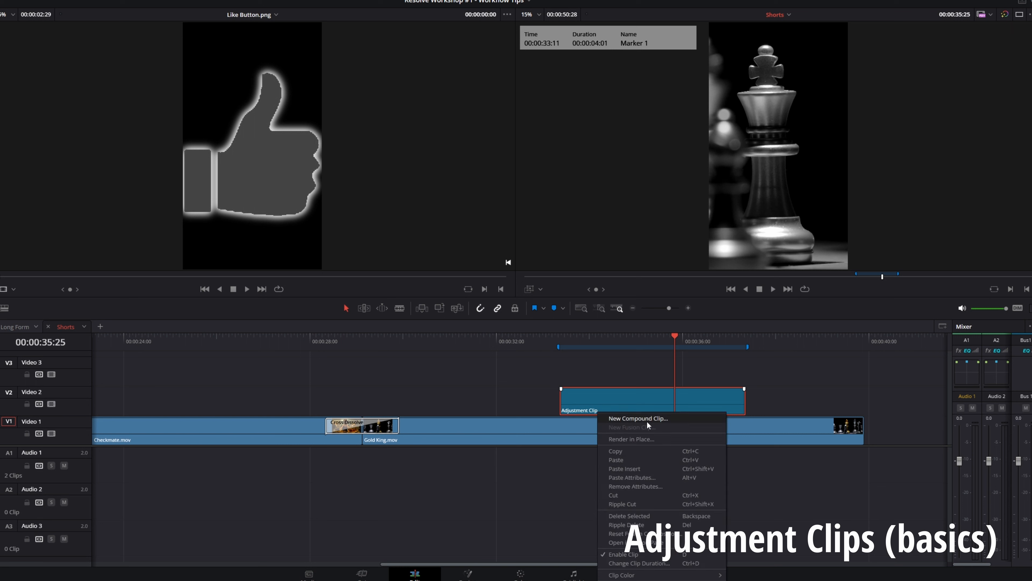
mouse_move(652, 576)
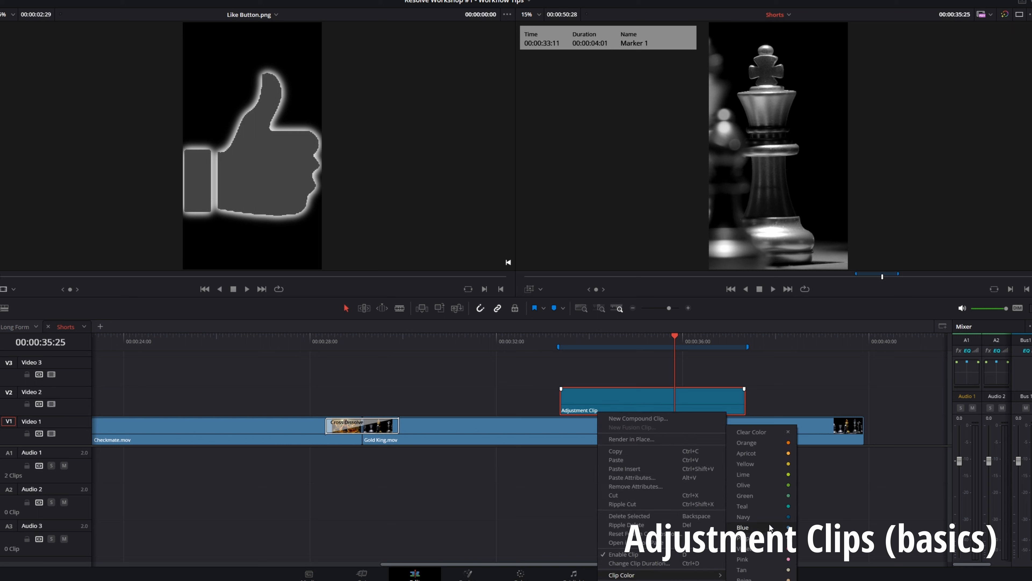
left_click(764, 476)
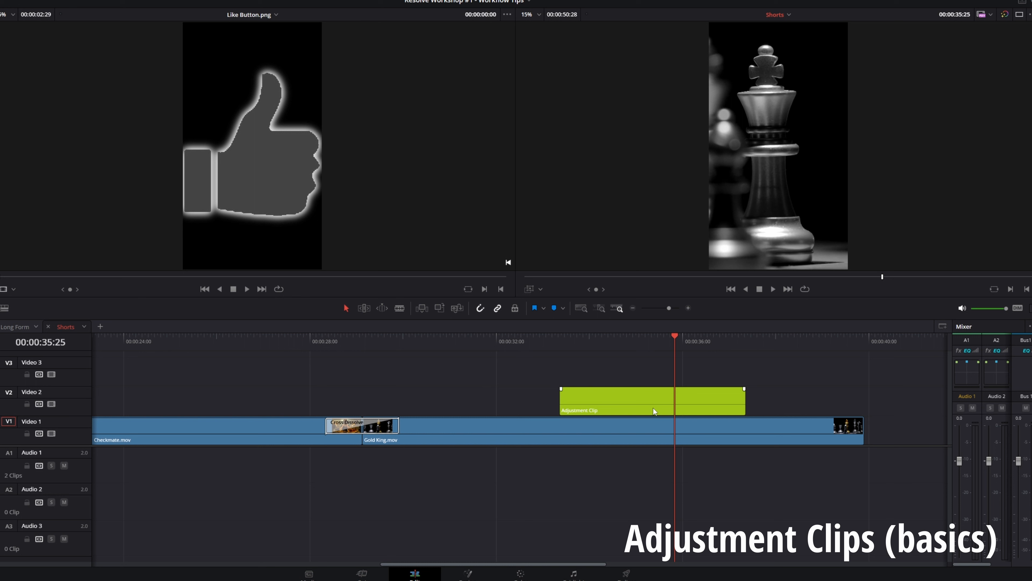
Add a fade-in over about the first third of the adjustment clip and move the clip flush with the end of Gold King.mov
left_click(470, 341)
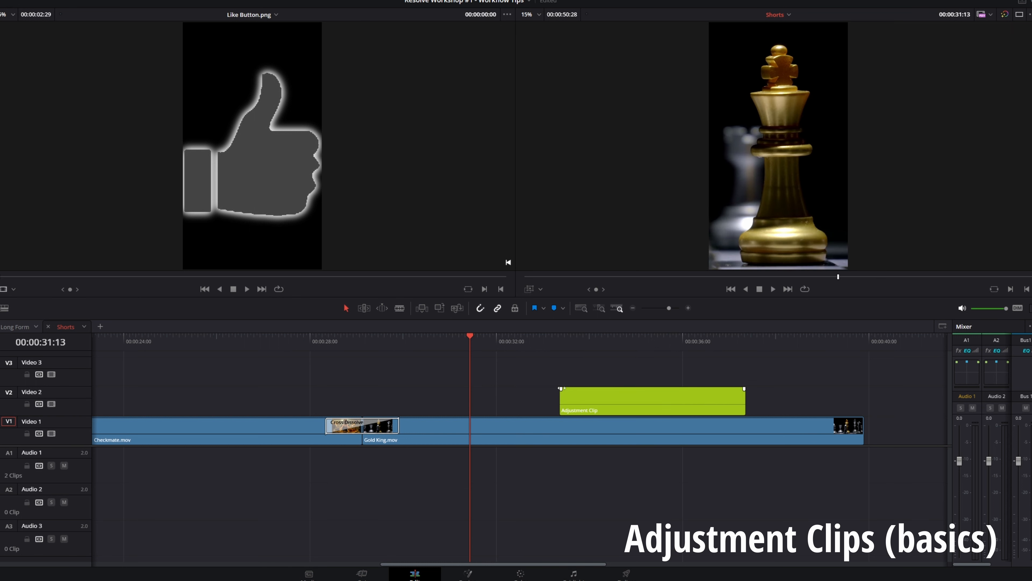
left_click_drag(561, 389, 627, 389)
left_click_drag(744, 389, 819, 402)
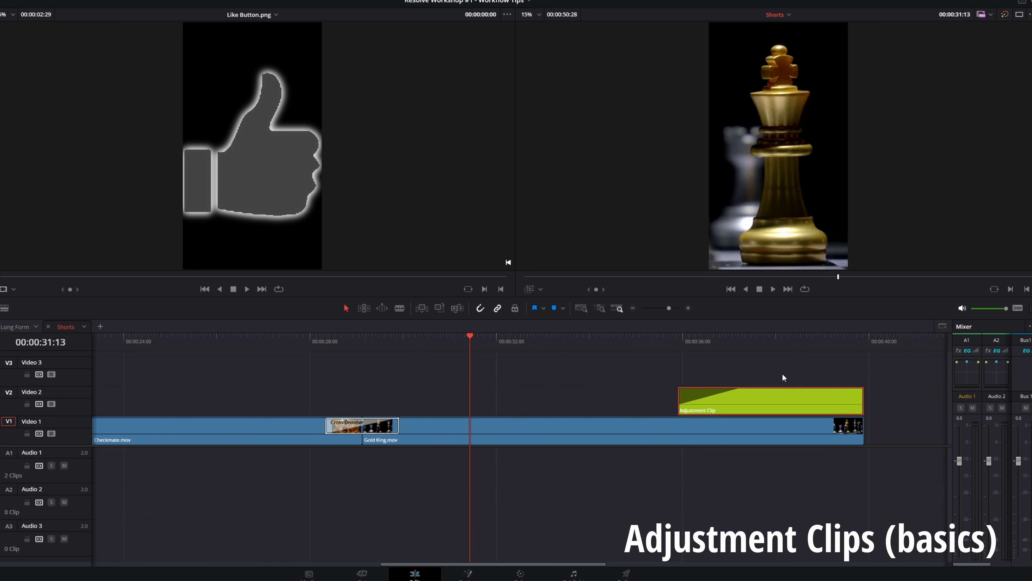
Play back the fade-in, lengthen it to nearly half of the adjustment clip, and play the transition again
left_click(634, 342)
key("space")
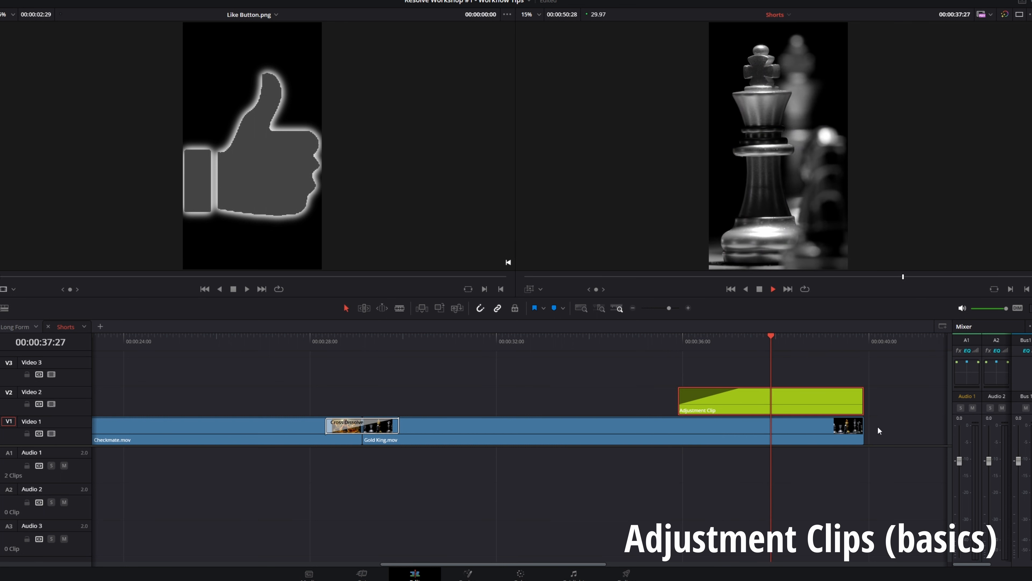
key("space")
left_click_drag(747, 388, 771, 382)
left_click(810, 398)
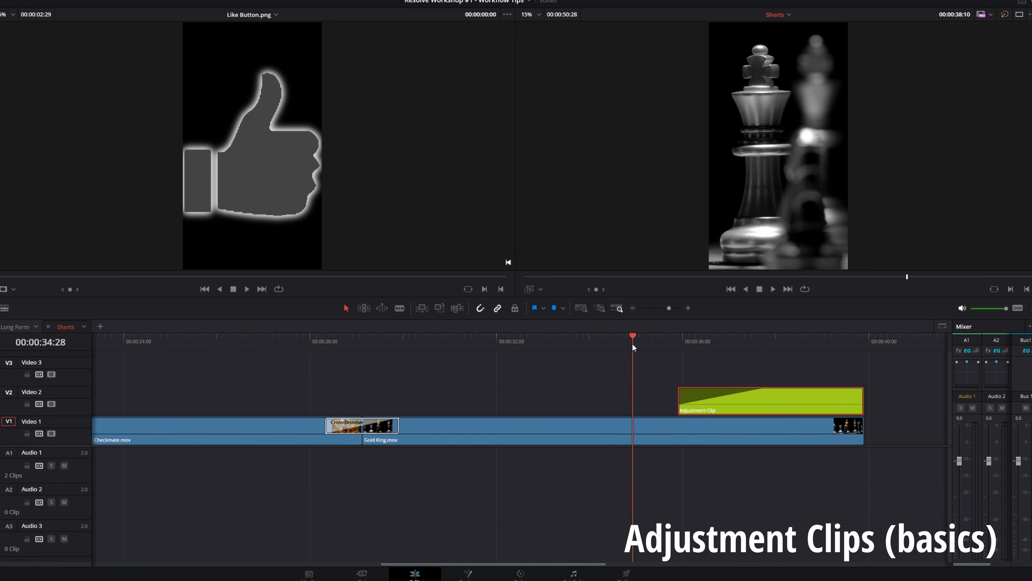
left_click(633, 342)
key("space")
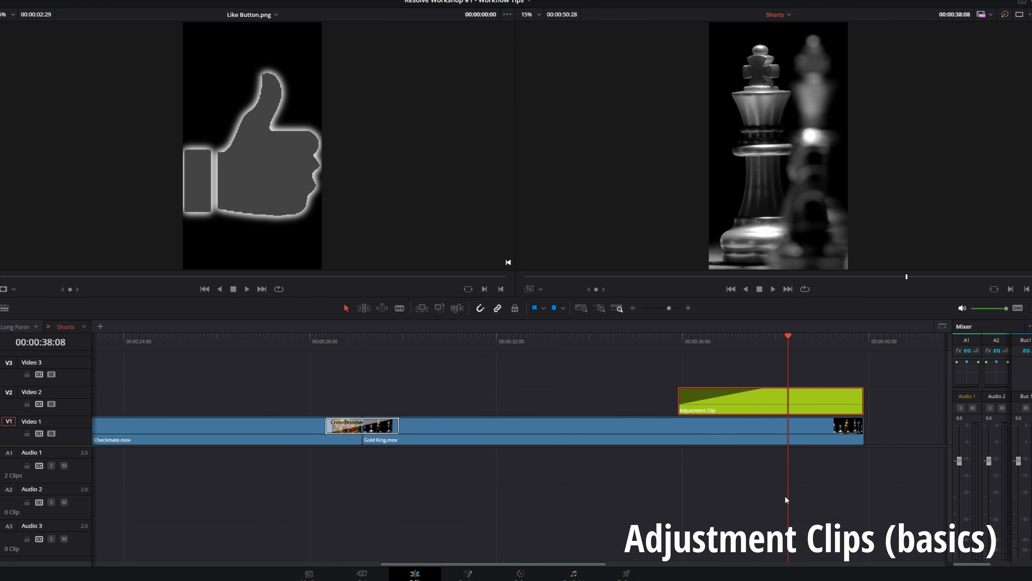
Remove the fade-in, move the adjustment clip back to the middle of Gold King.mov, and park the playhead at 00:00:36:09
left_click_drag(771, 391, 629, 398)
left_click(696, 344)
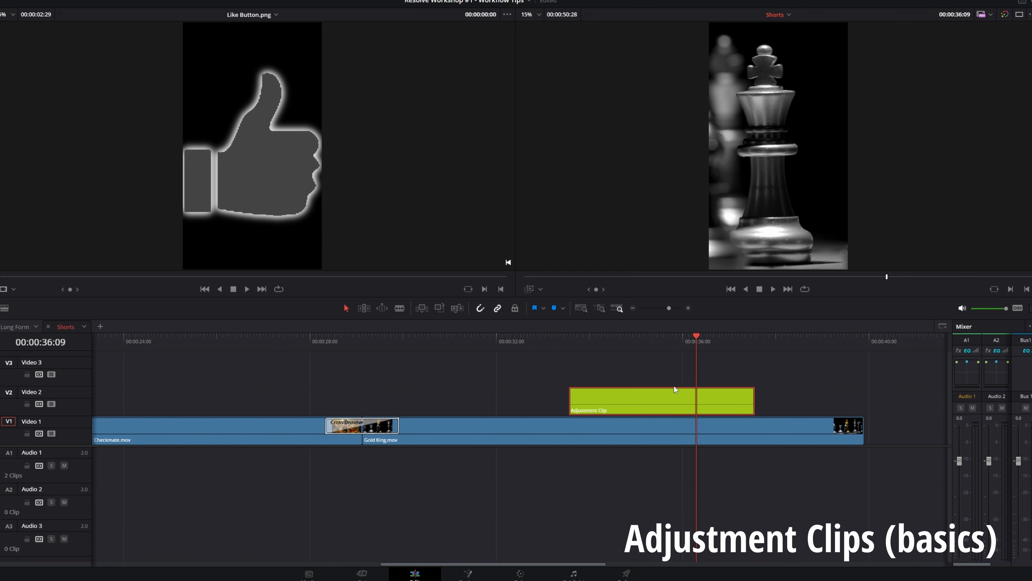
Reset the adjustment clip's primary color wheels on the Color page and return to the Edit page
left_click(521, 574)
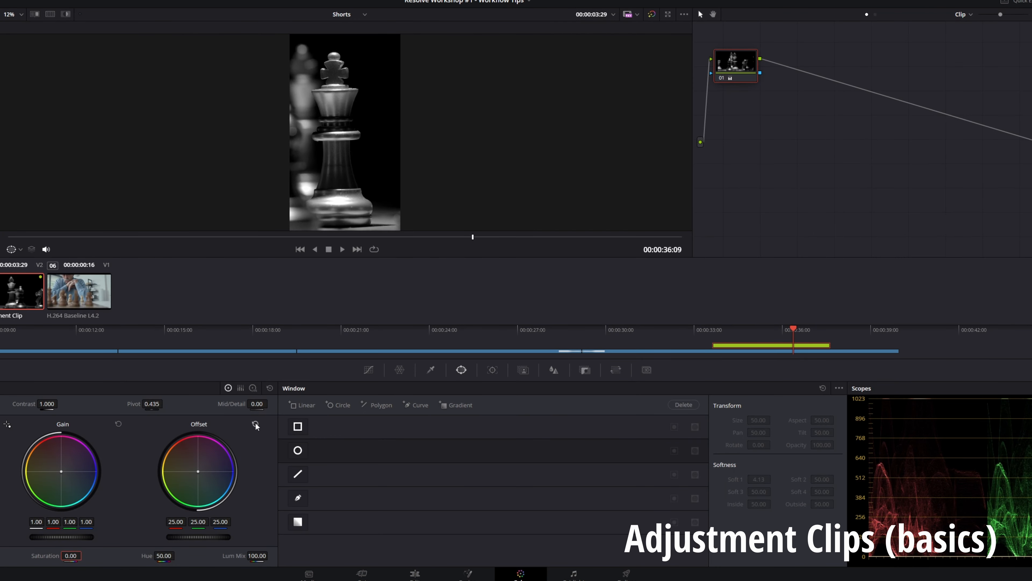
left_click(270, 387)
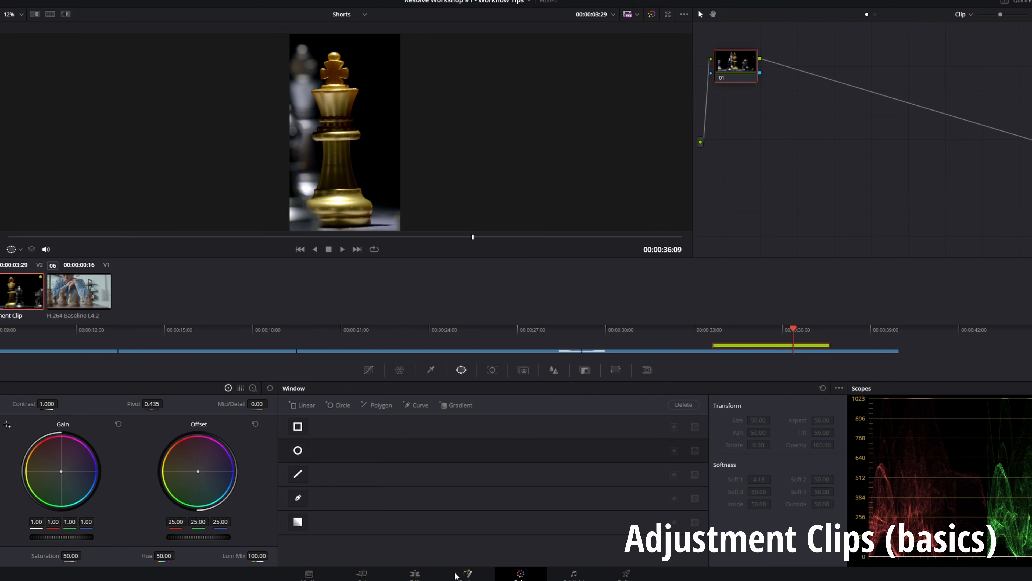
left_click(415, 574)
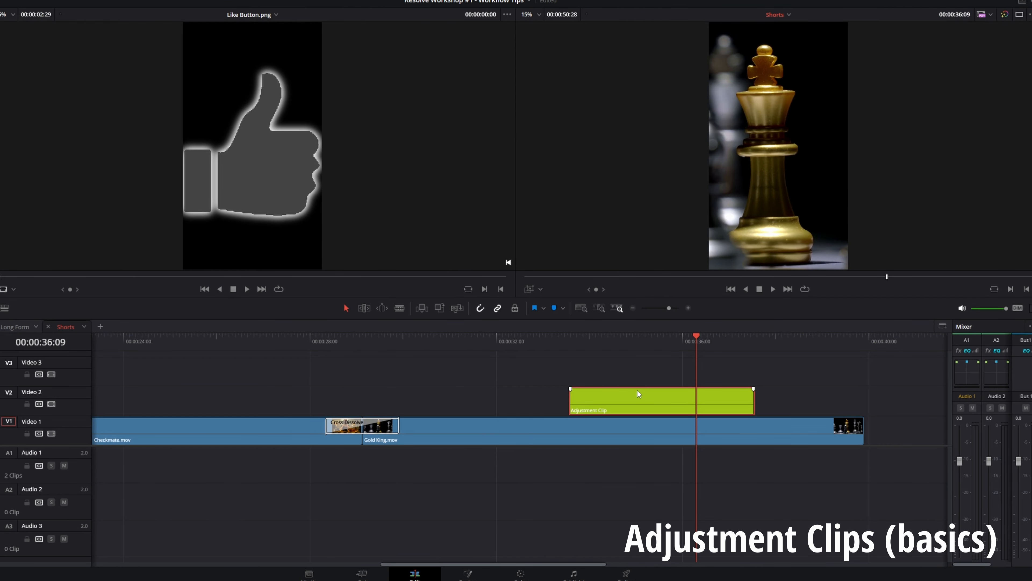